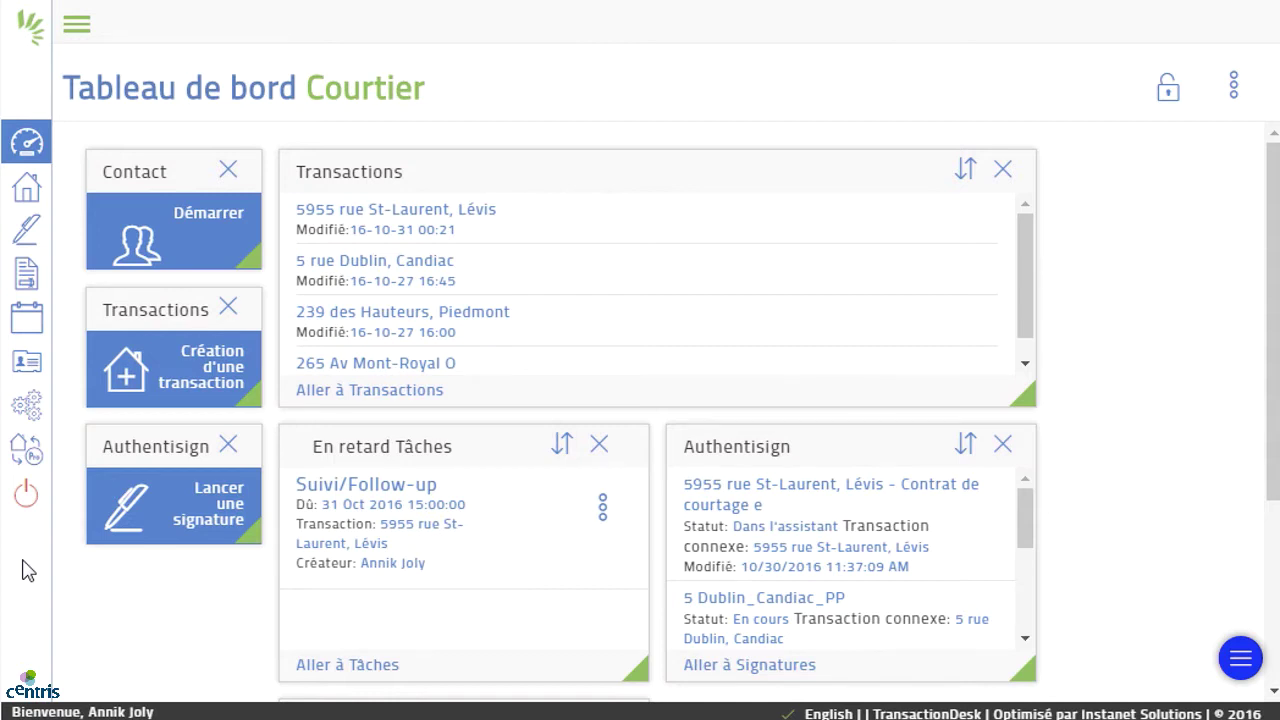
Open the transaction templates list (Modèles de transaction) from the configuration options
left_click(30, 412)
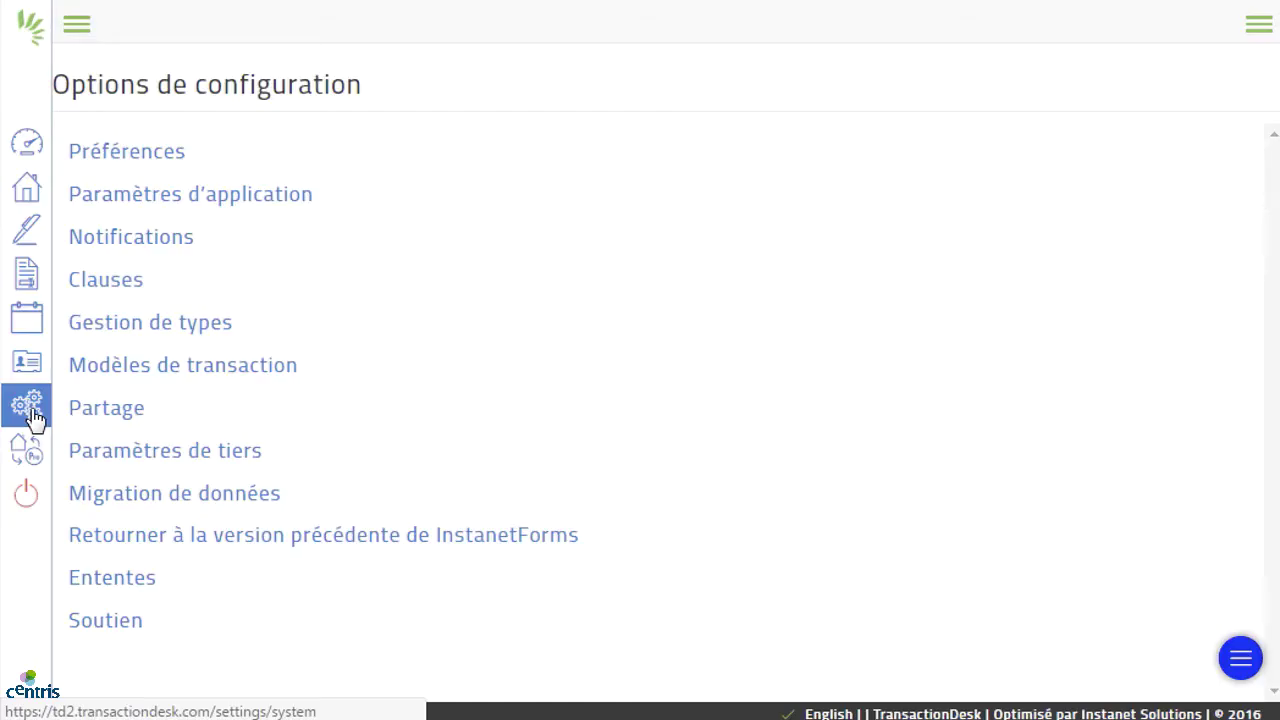
left_click(90, 370)
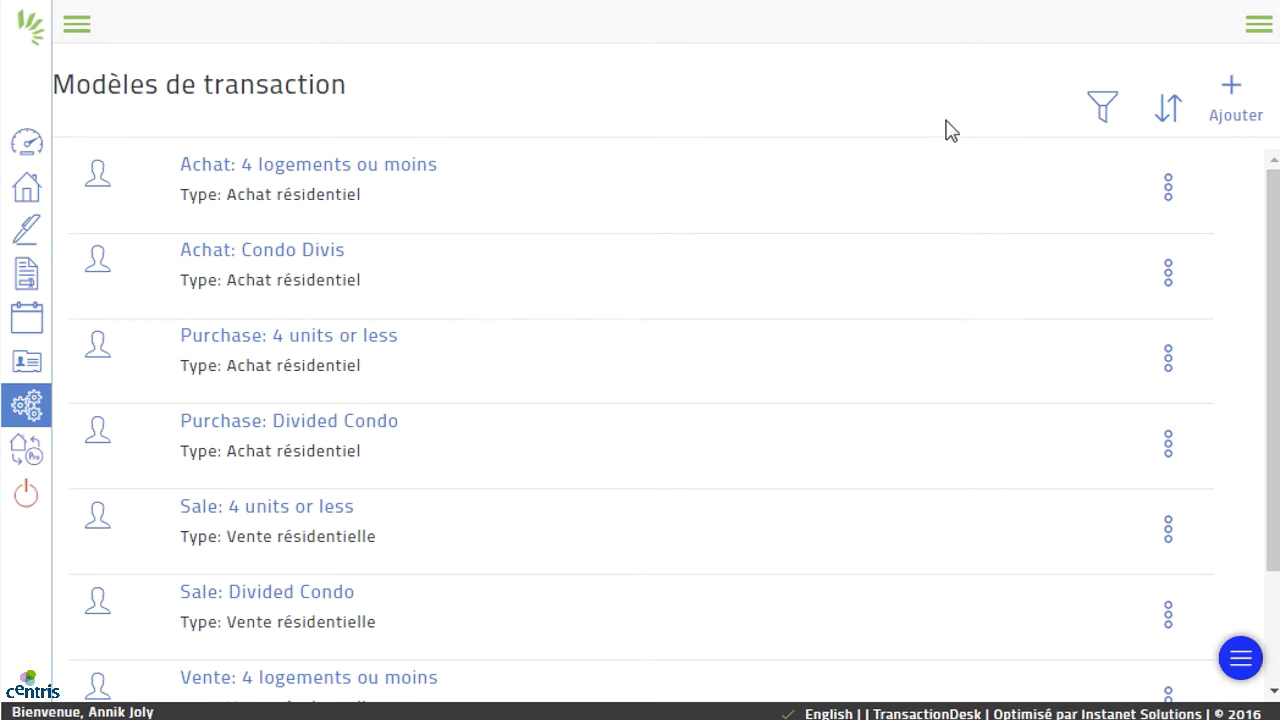
Examine the filter and sort options of the template list and the actions available for the first template
left_click(1106, 108)
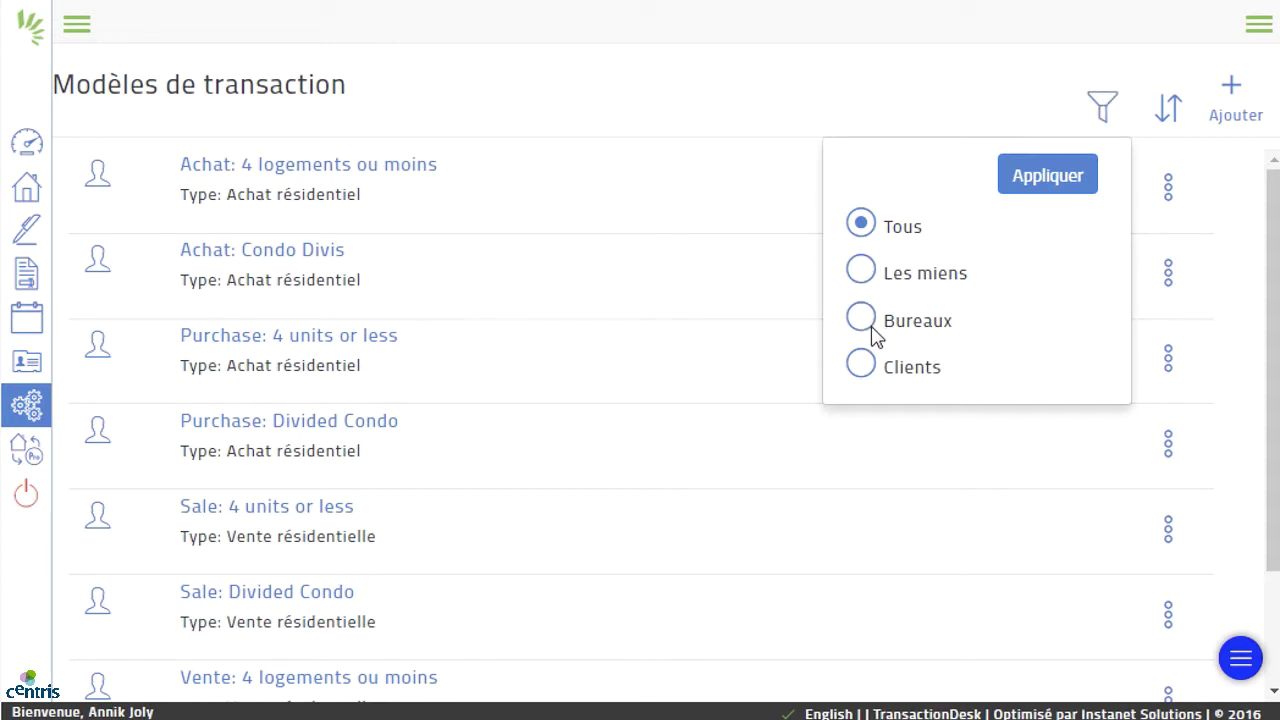
left_click(1176, 112)
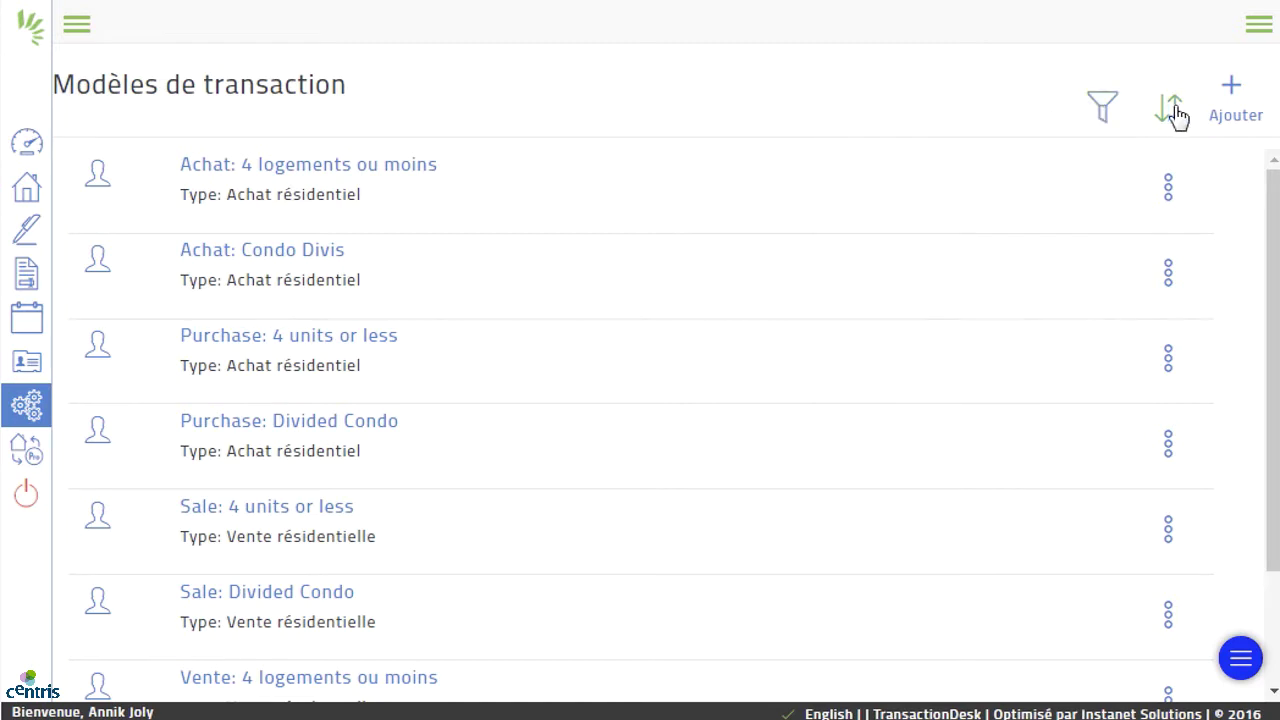
left_click(1171, 110)
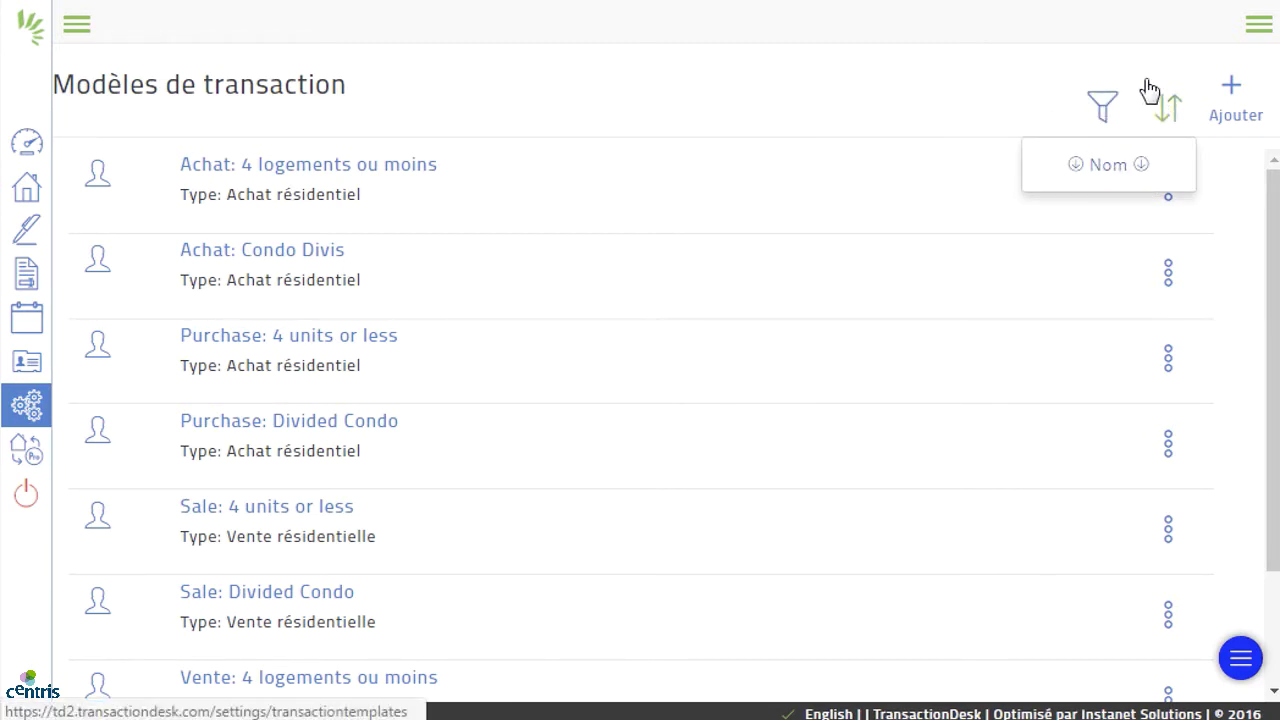
left_click(1153, 75)
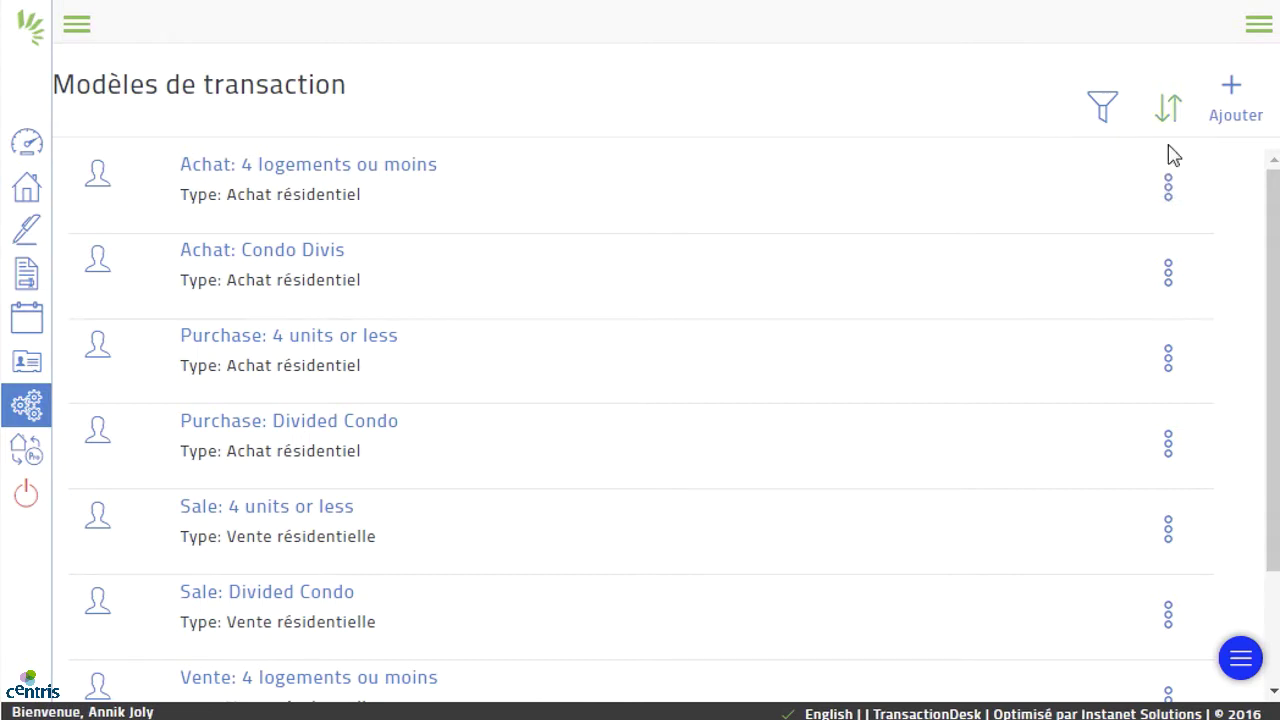
left_click(1169, 197)
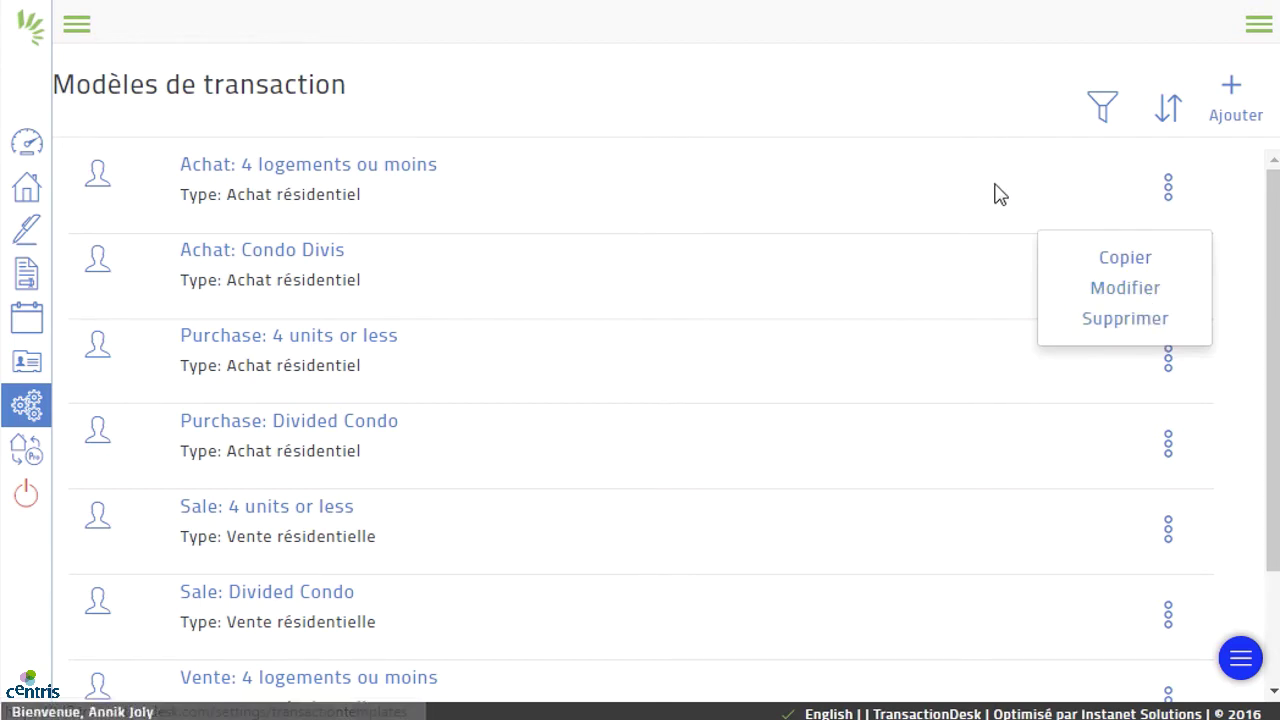
left_click(994, 122)
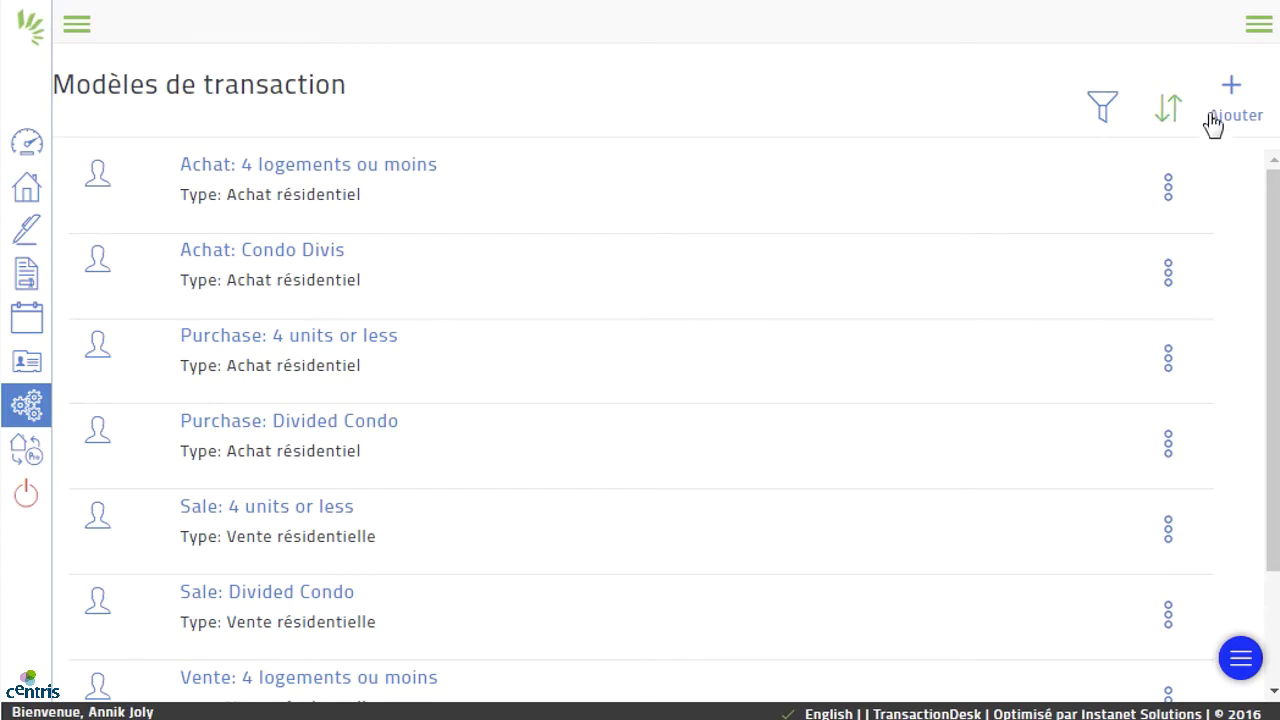
Create and save a transaction template named "Nouveau modèle" with type Achat résidentiel and the description "Description"
left_click(1232, 92)
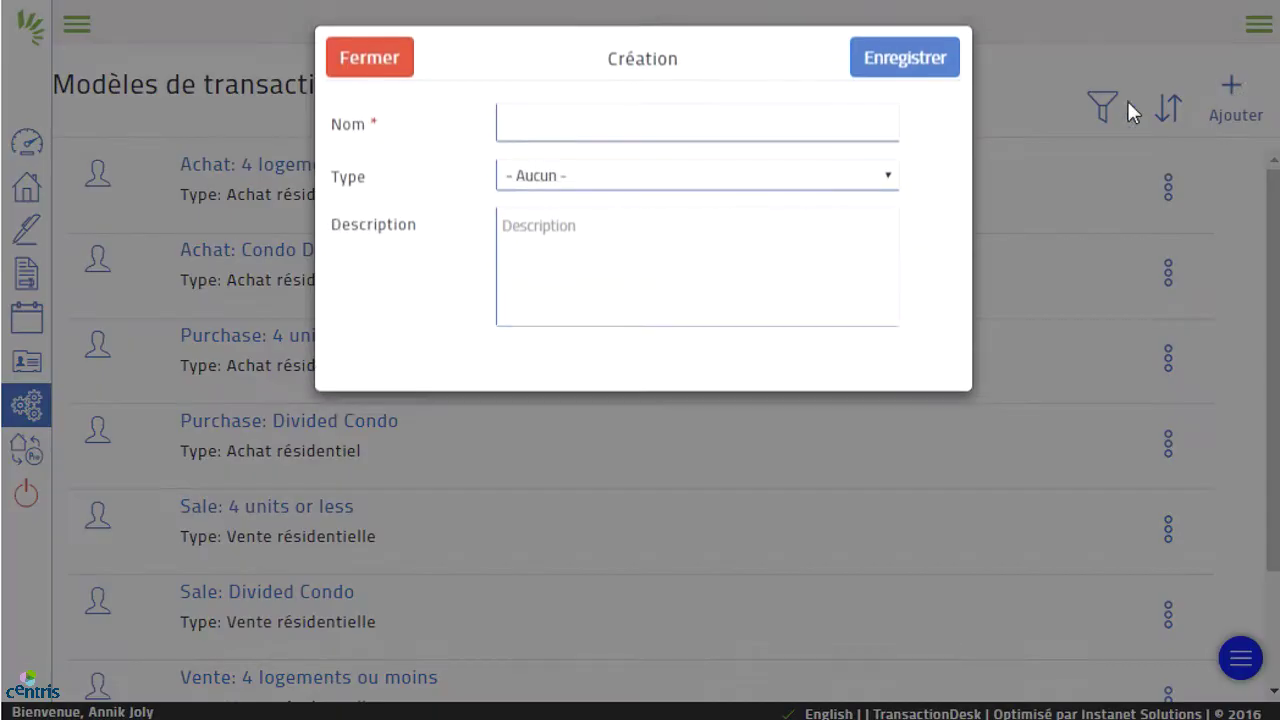
left_click(789, 137)
type("Nou")
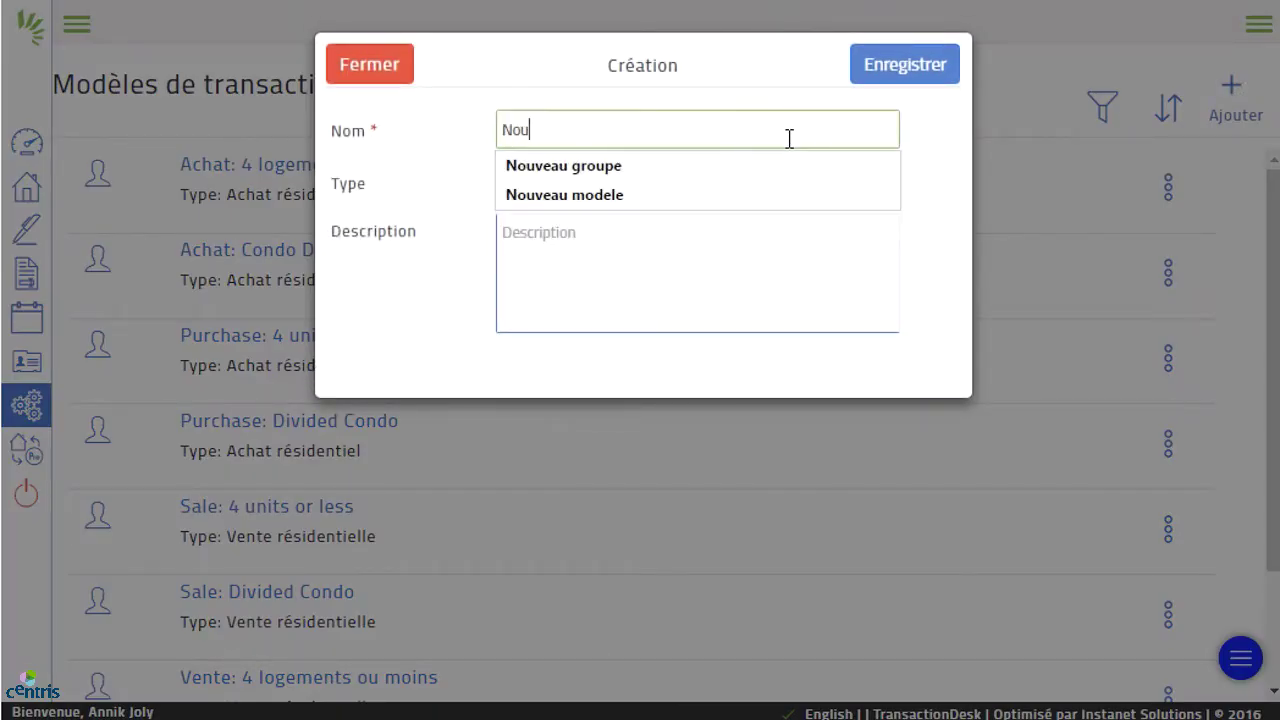
type("veau mo")
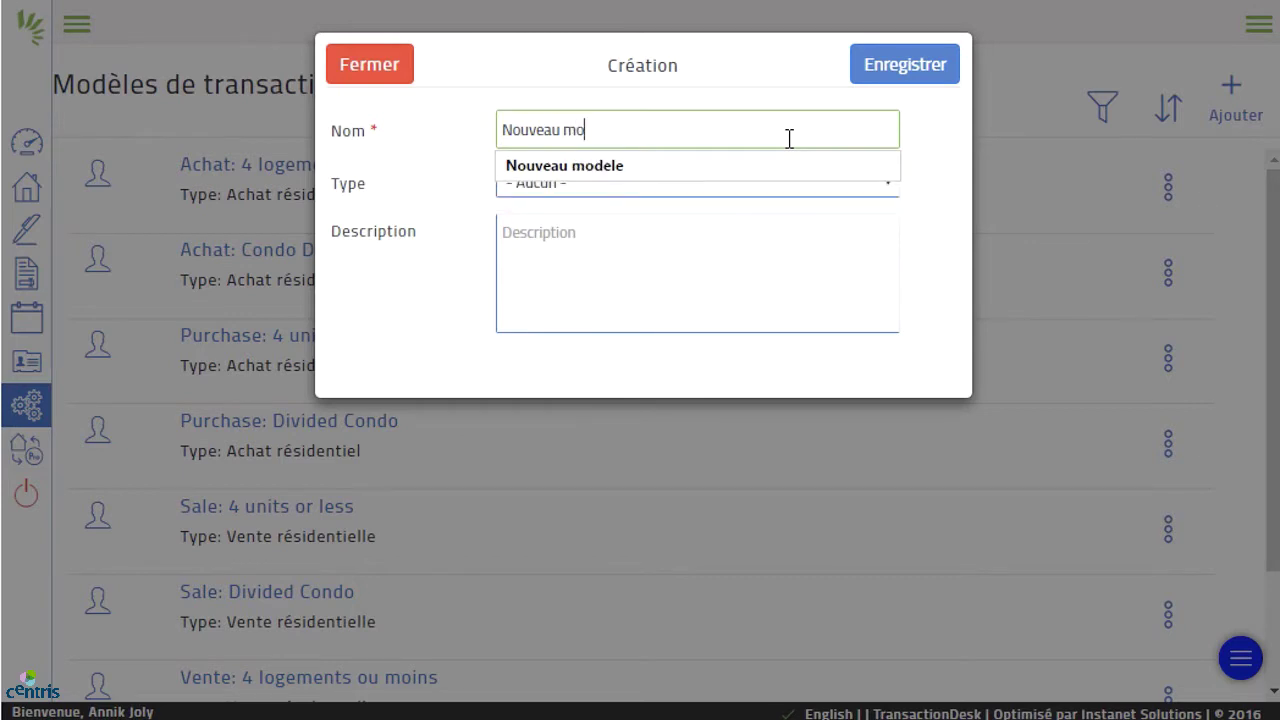
type("dèle")
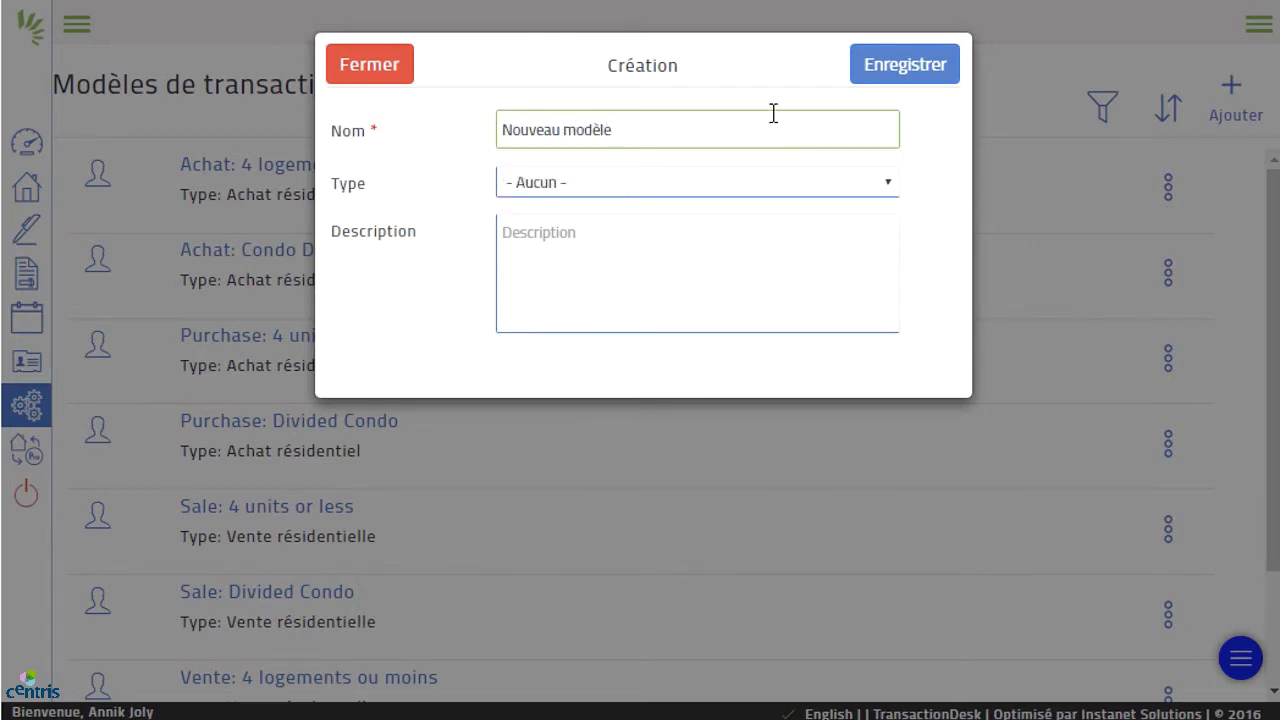
left_click(755, 188)
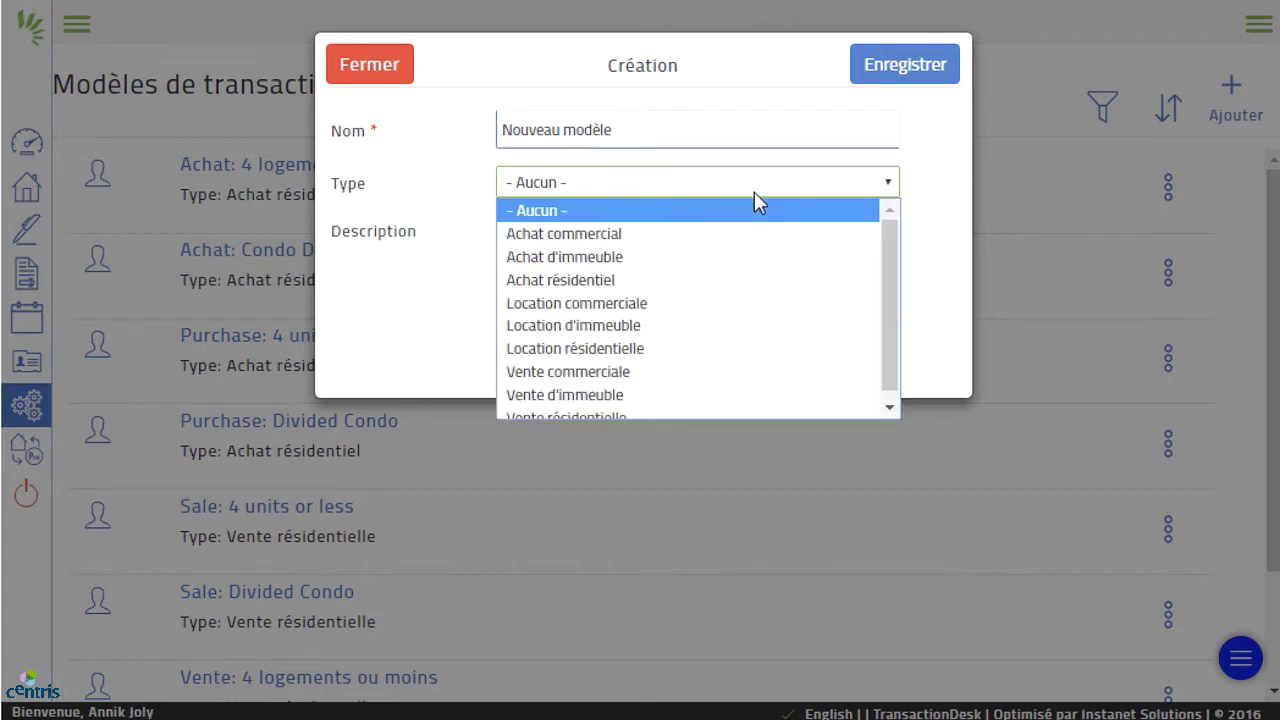
left_click(686, 285)
left_click(673, 246)
type("D")
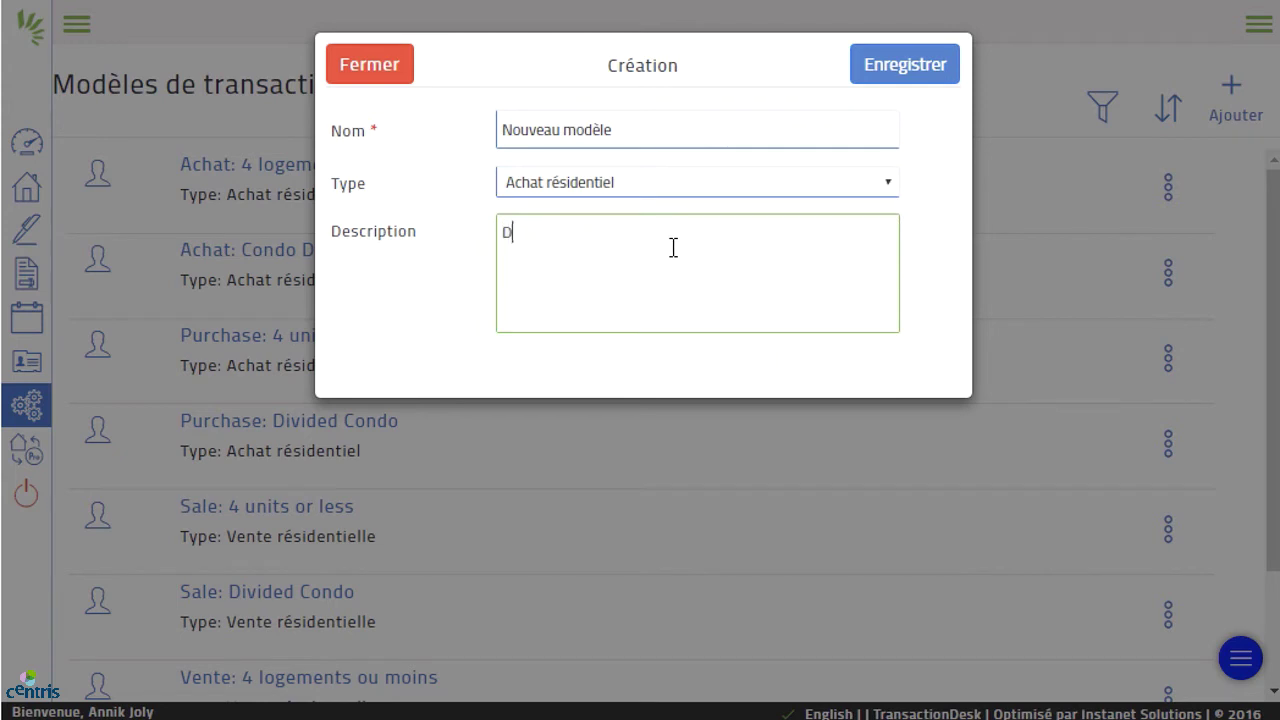
type("escription")
left_click(920, 68)
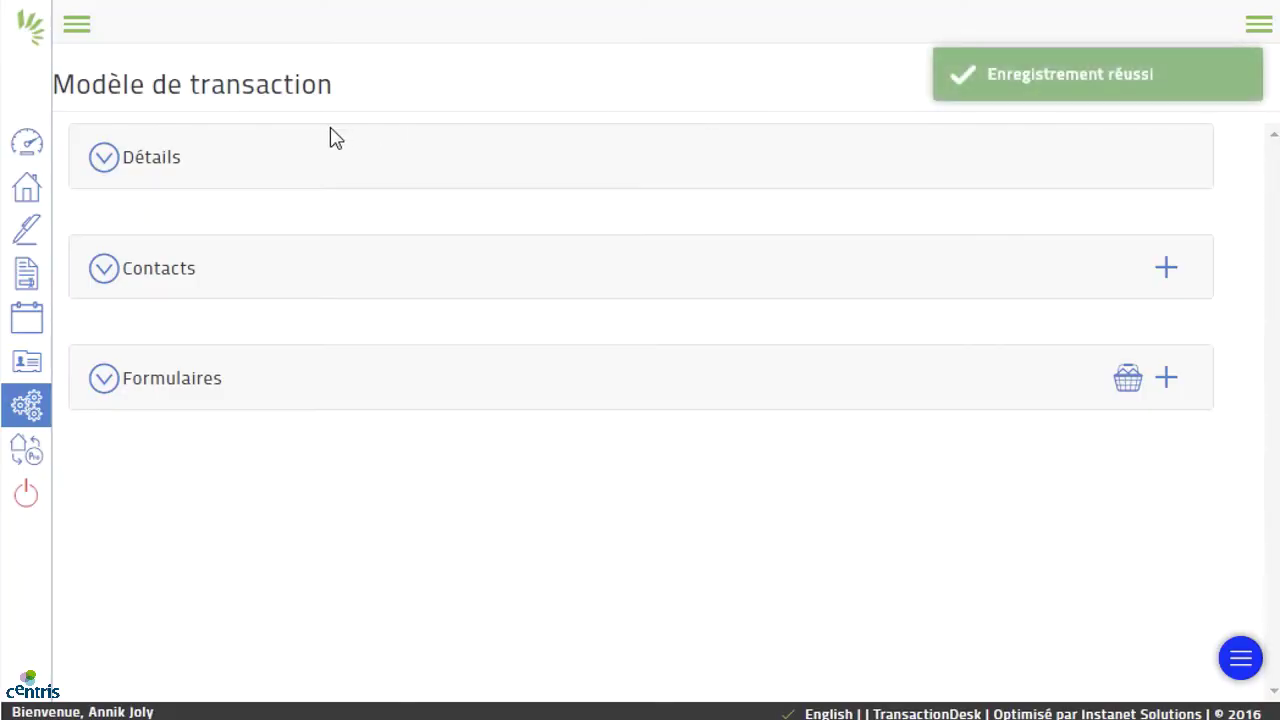
Review the new template's Détails section and the options for adding contacts to it
left_click(140, 170)
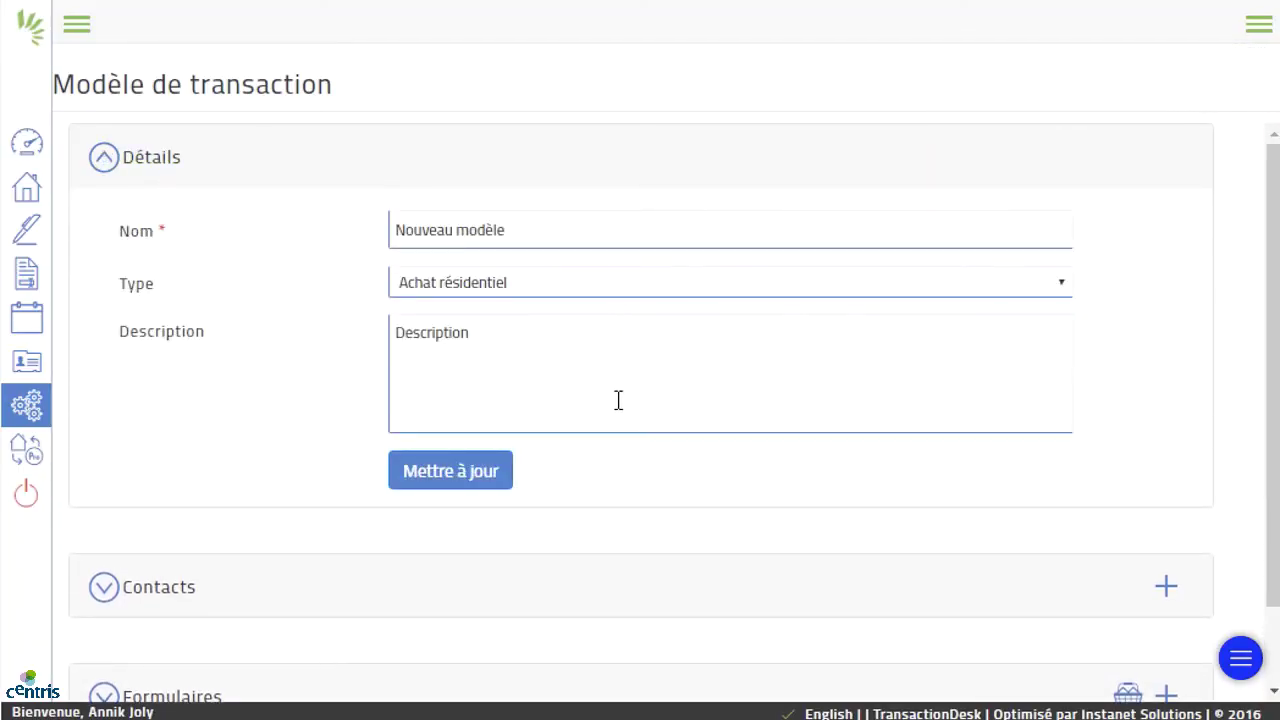
left_click(104, 165)
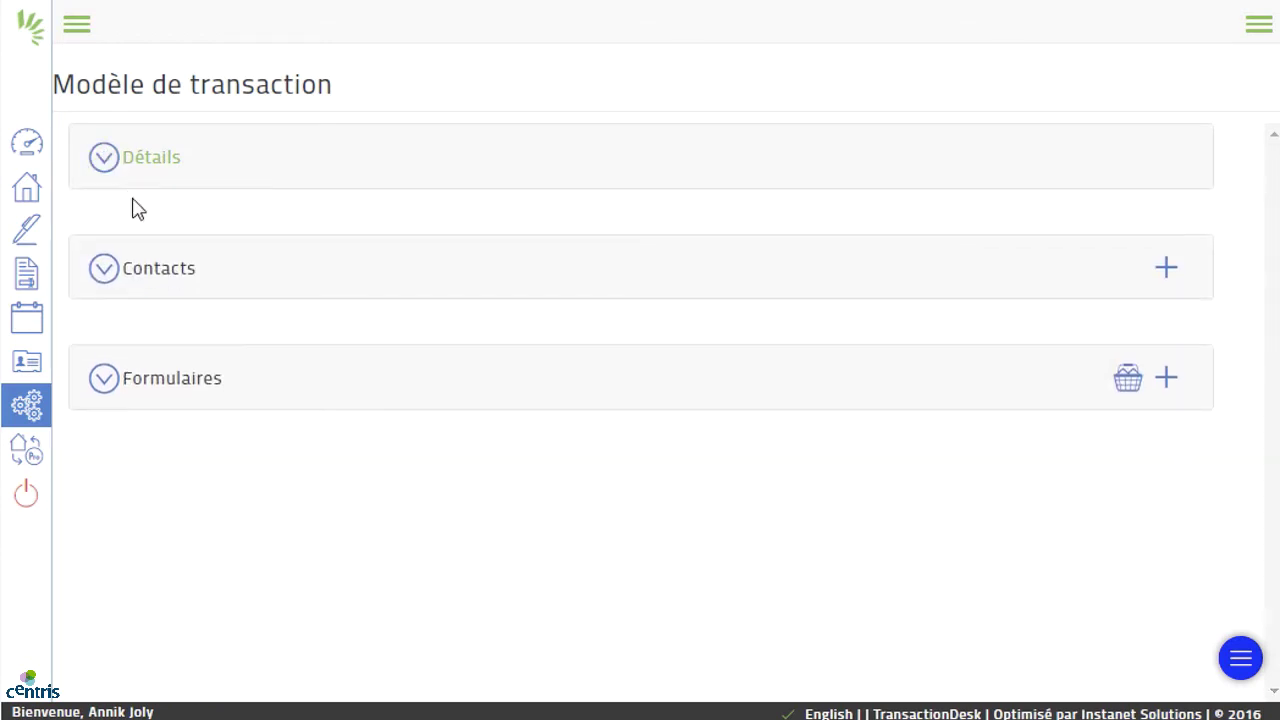
left_click(105, 270)
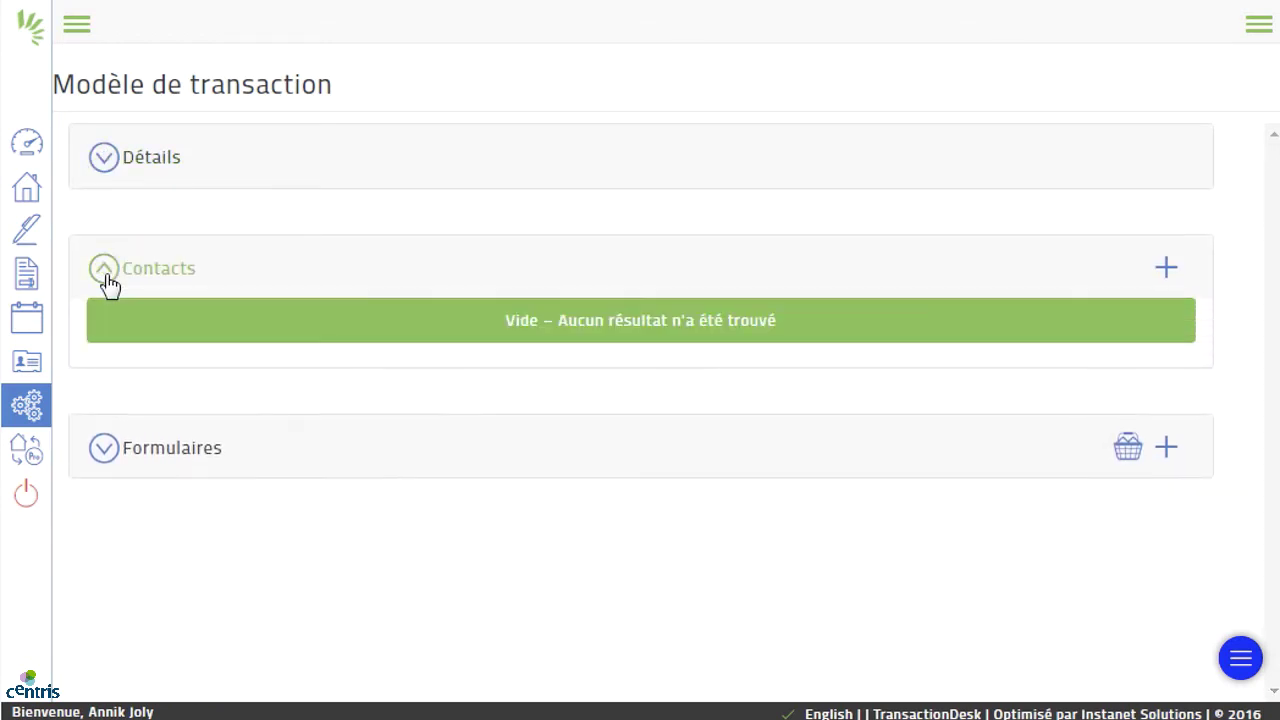
left_click(1166, 268)
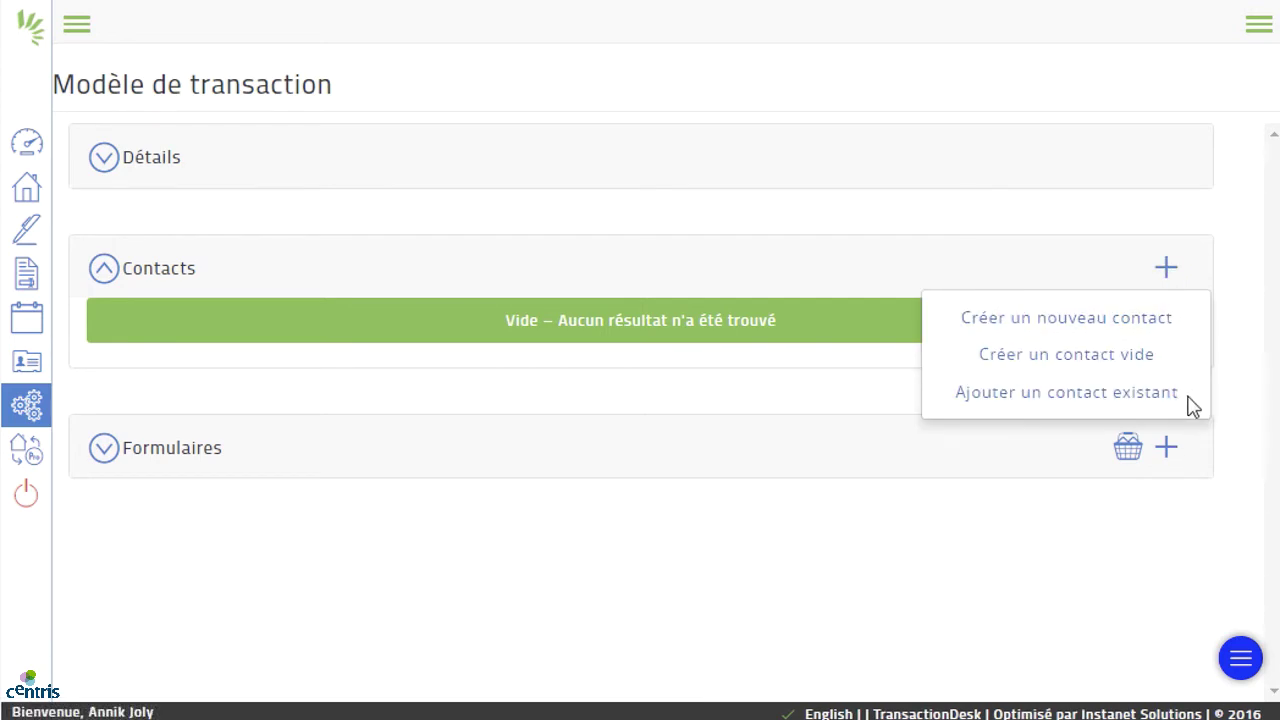
left_click(105, 272)
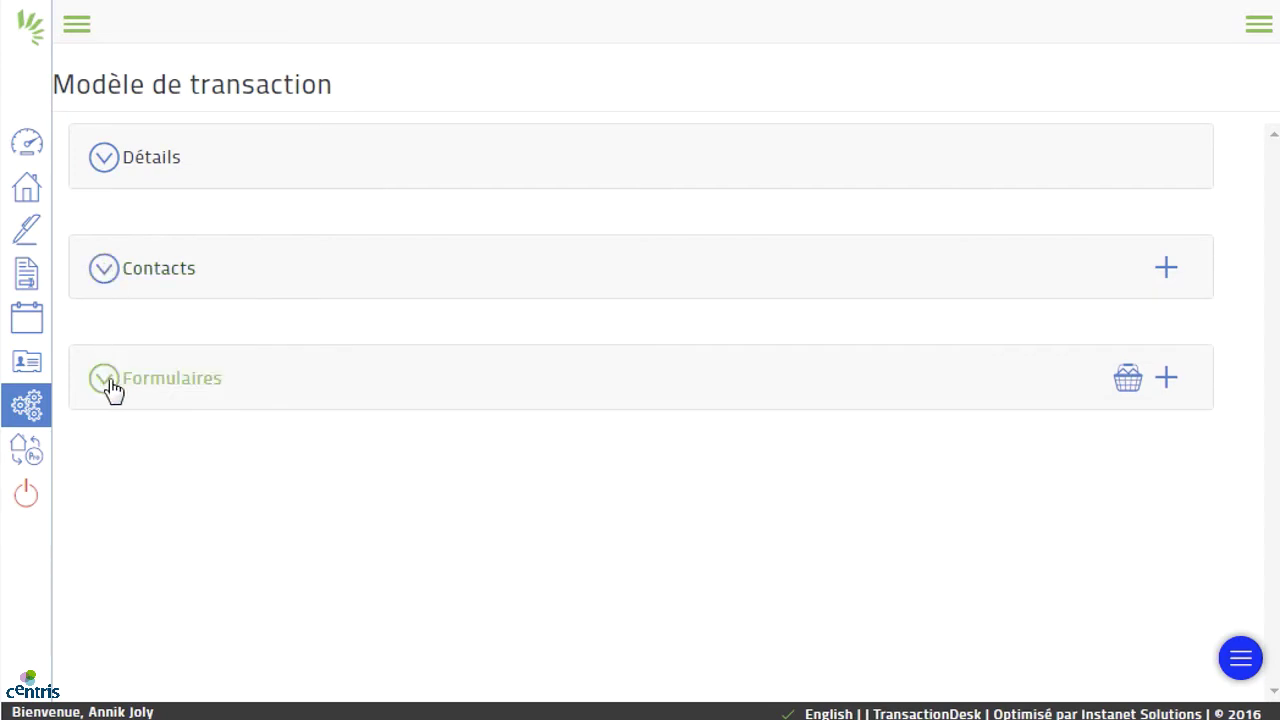
Select the mandatory French forms Contre-proposition à une promesse d'achat (CP) and Déclarations du vendeur sur l'immeuble (DV) for the template, and check the basket
left_click(108, 385)
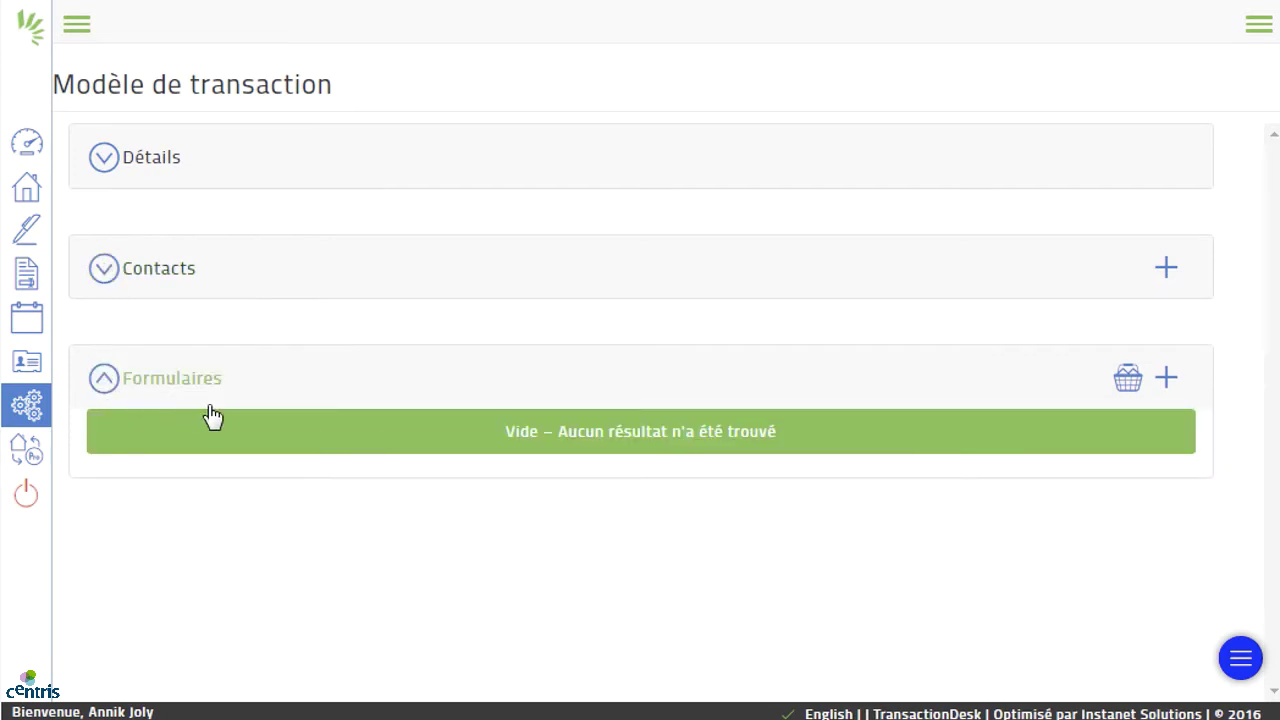
left_click(1170, 382)
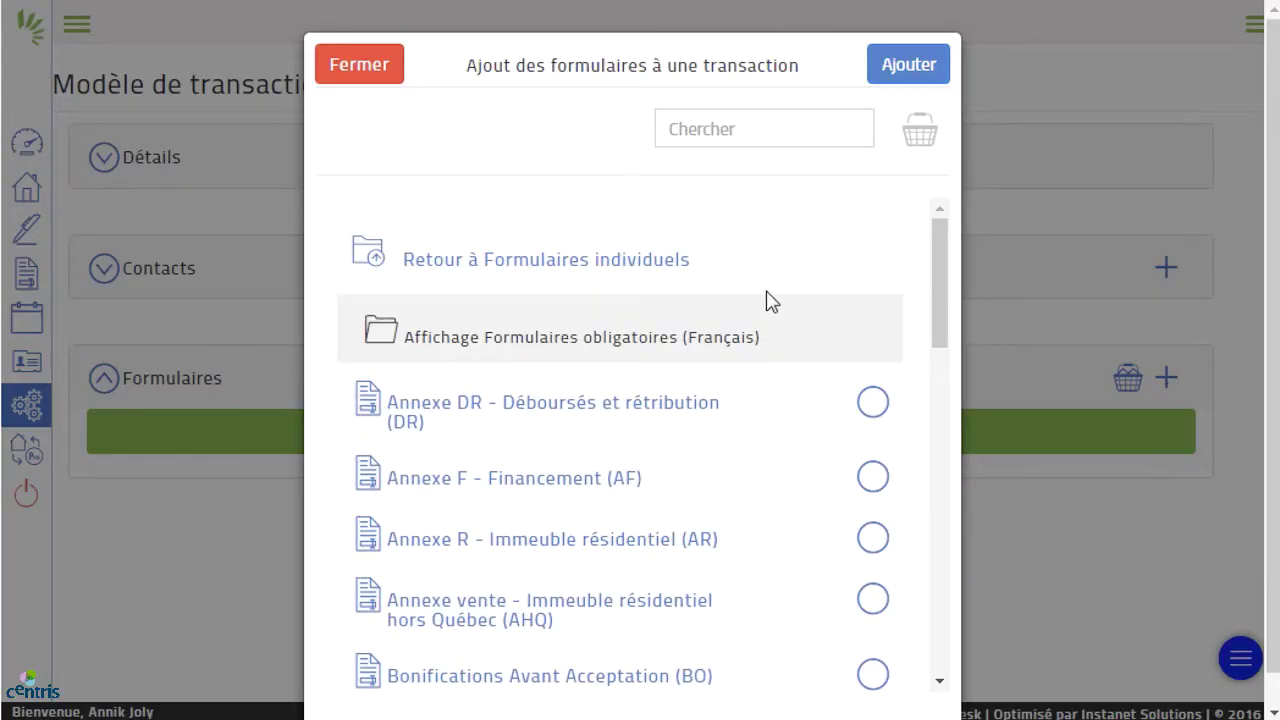
left_click(660, 279)
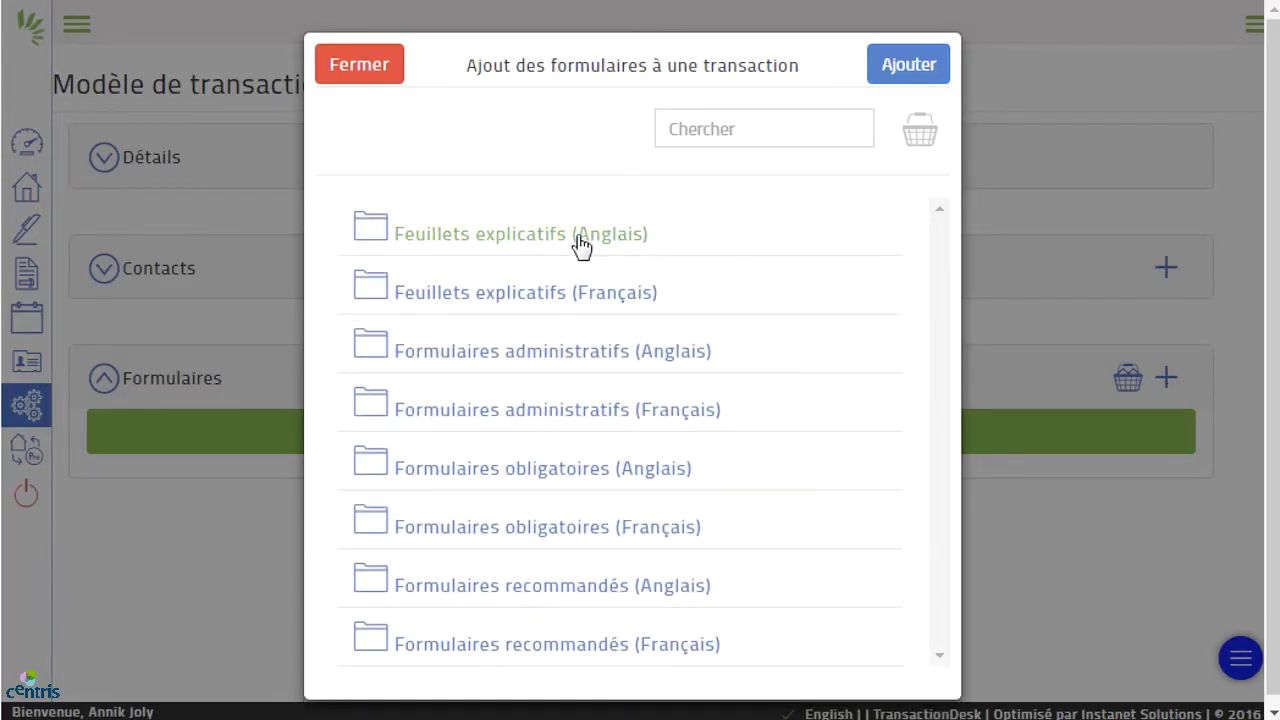
scroll(583, 635, "down", 1)
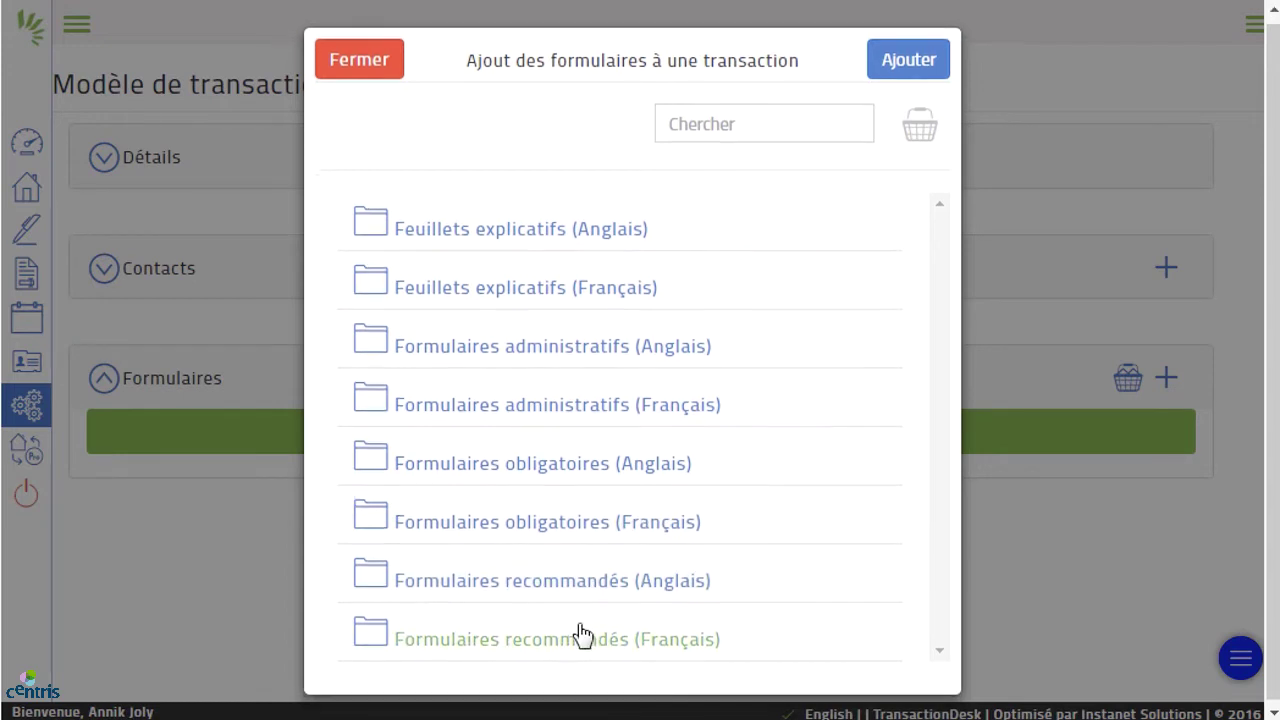
scroll(583, 635, "down", 1)
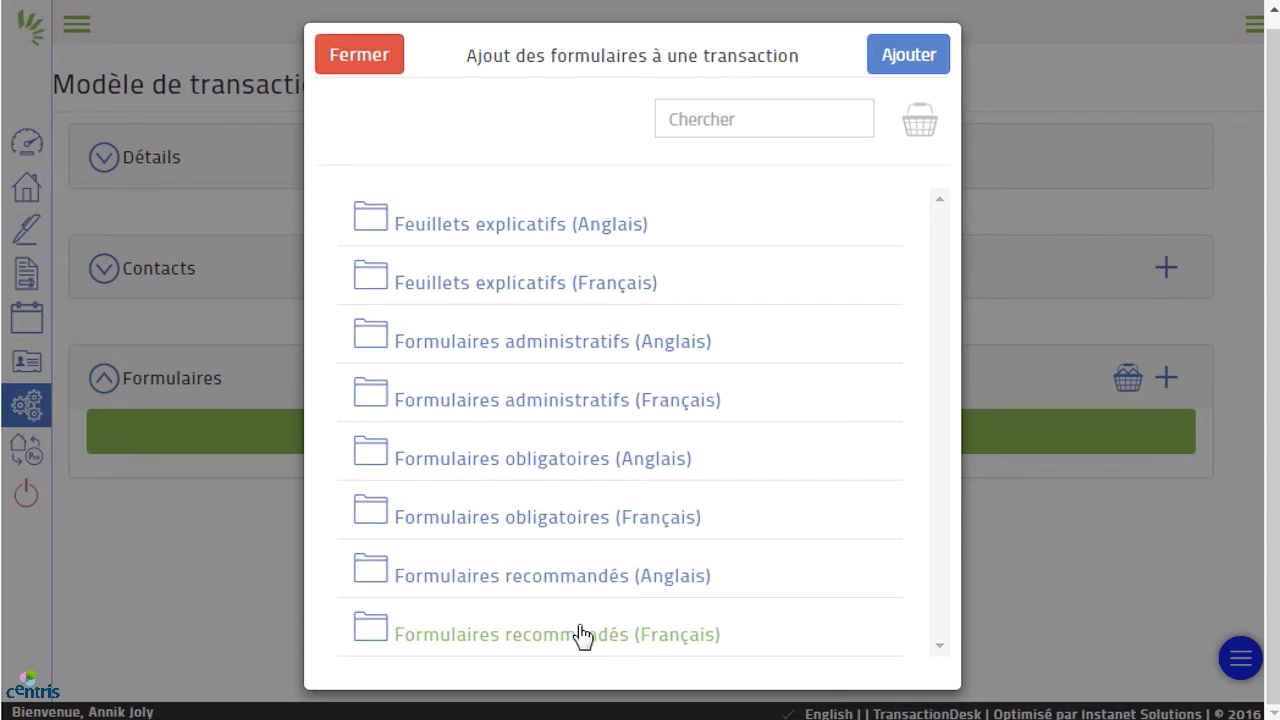
left_click(591, 533)
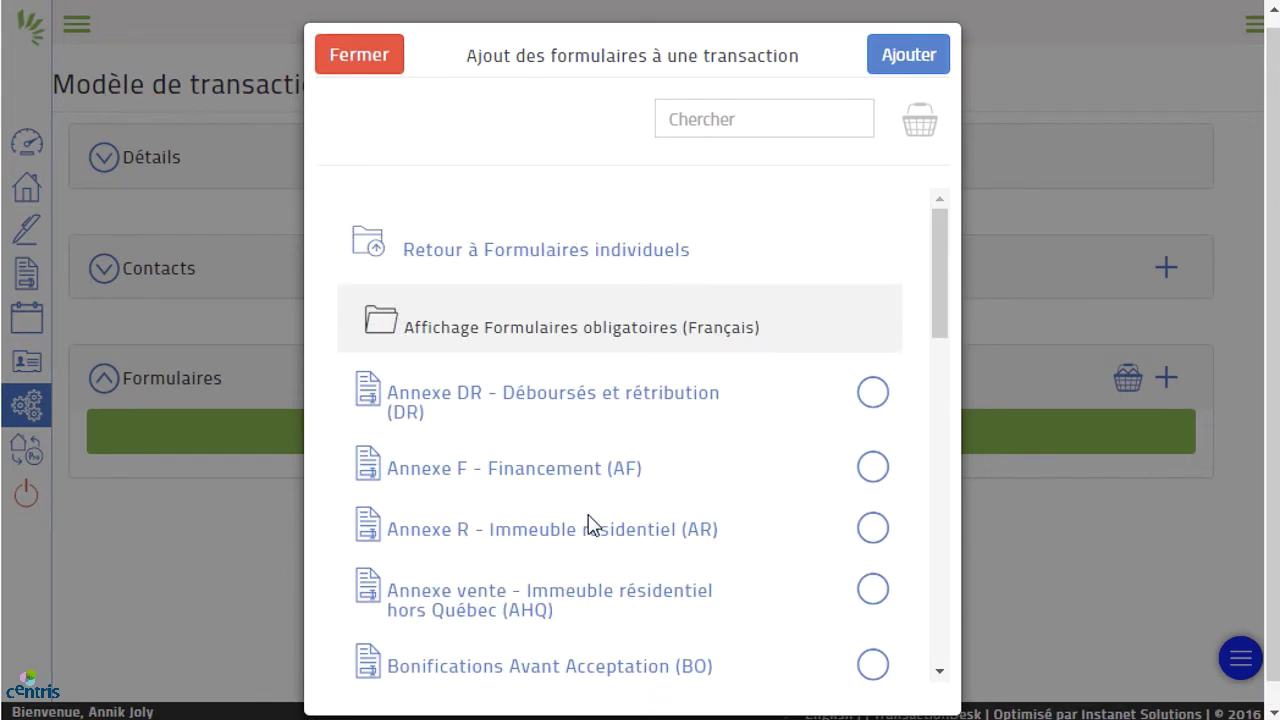
scroll(838, 540, "down", 10)
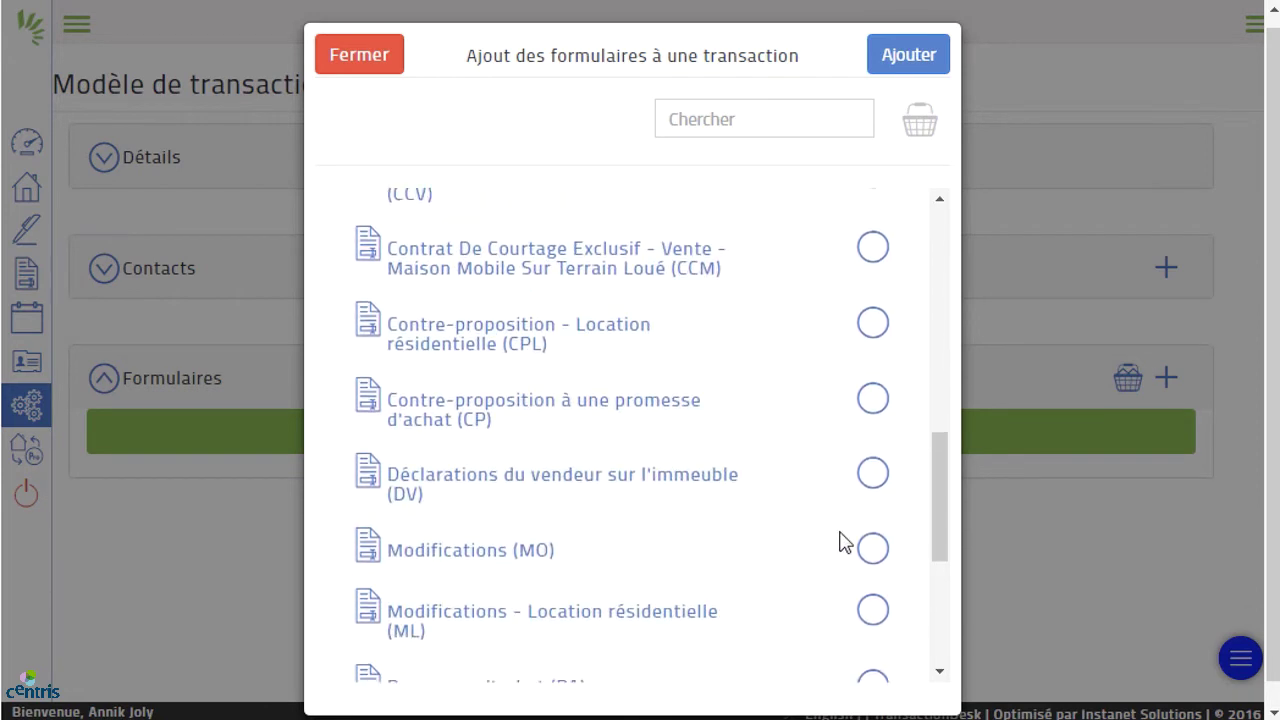
left_click(874, 400)
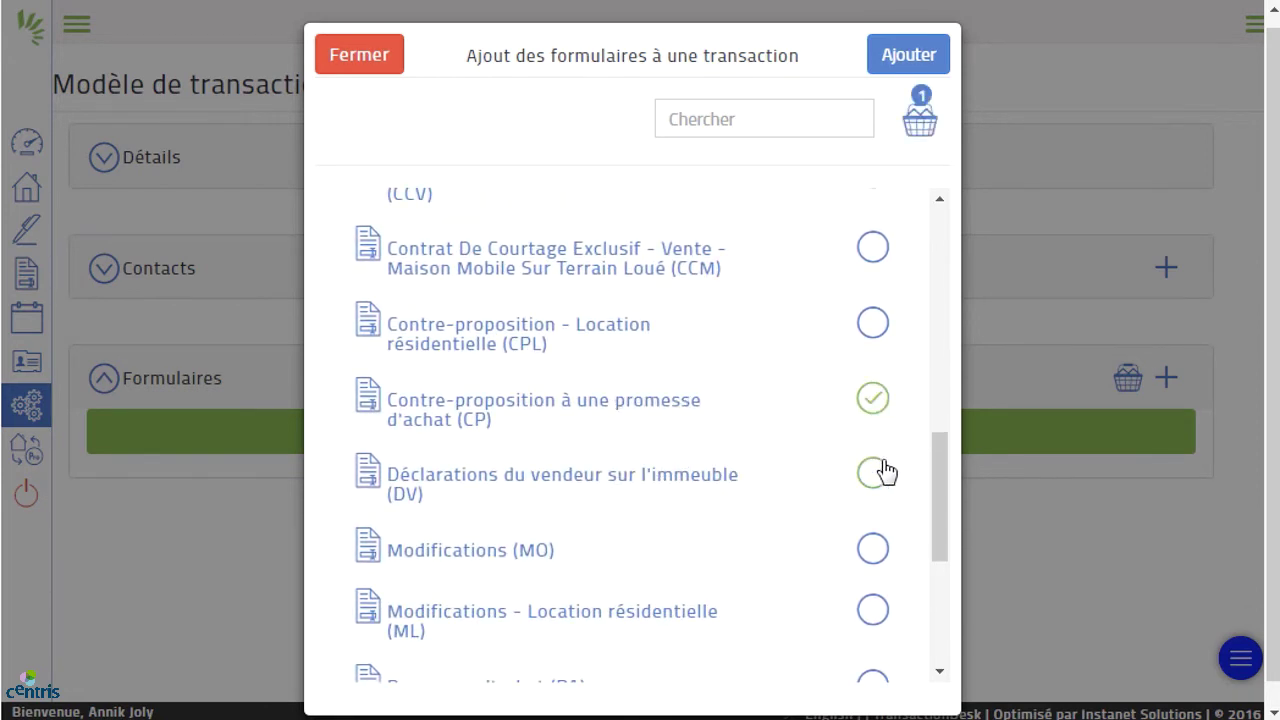
left_click(873, 476)
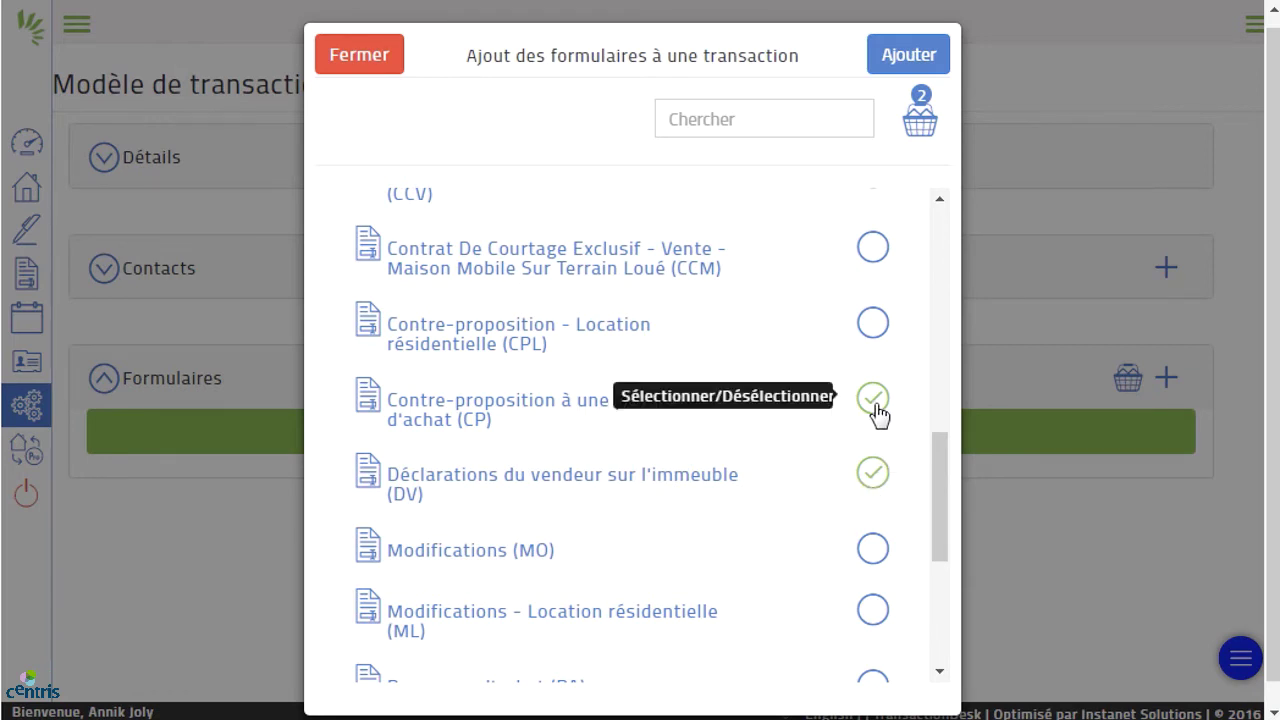
left_click(922, 128)
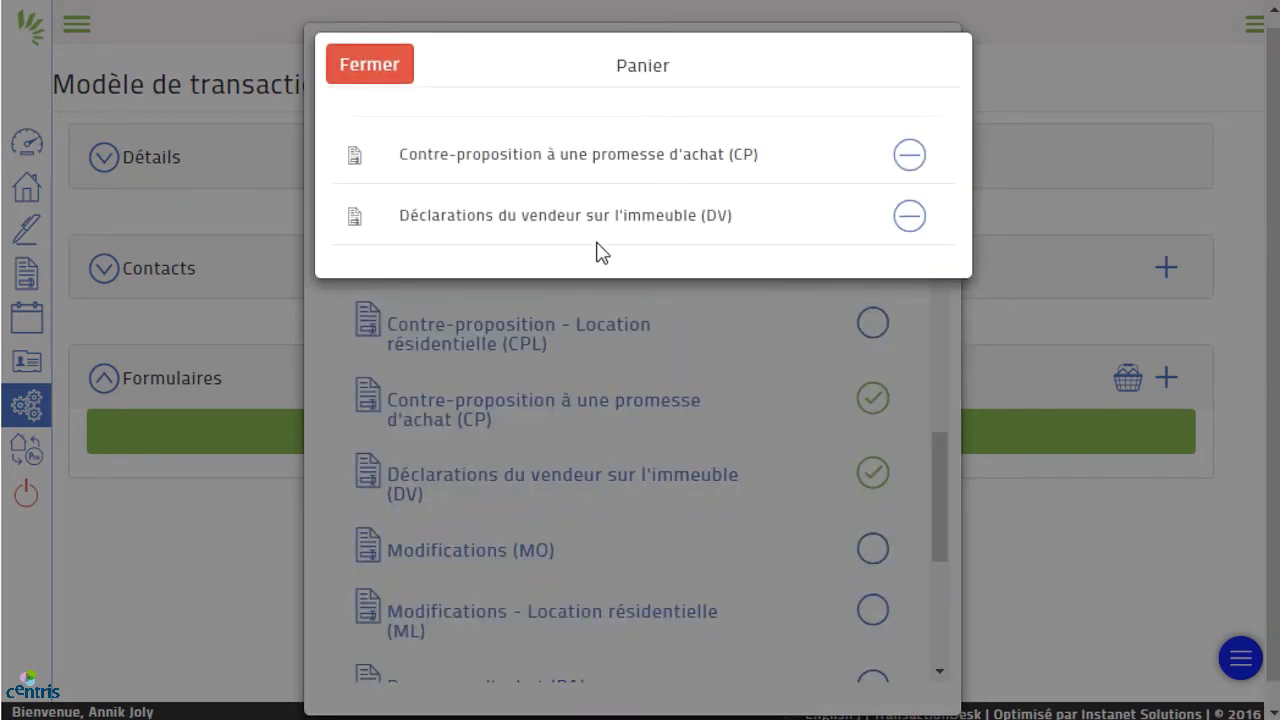
left_click(376, 72)
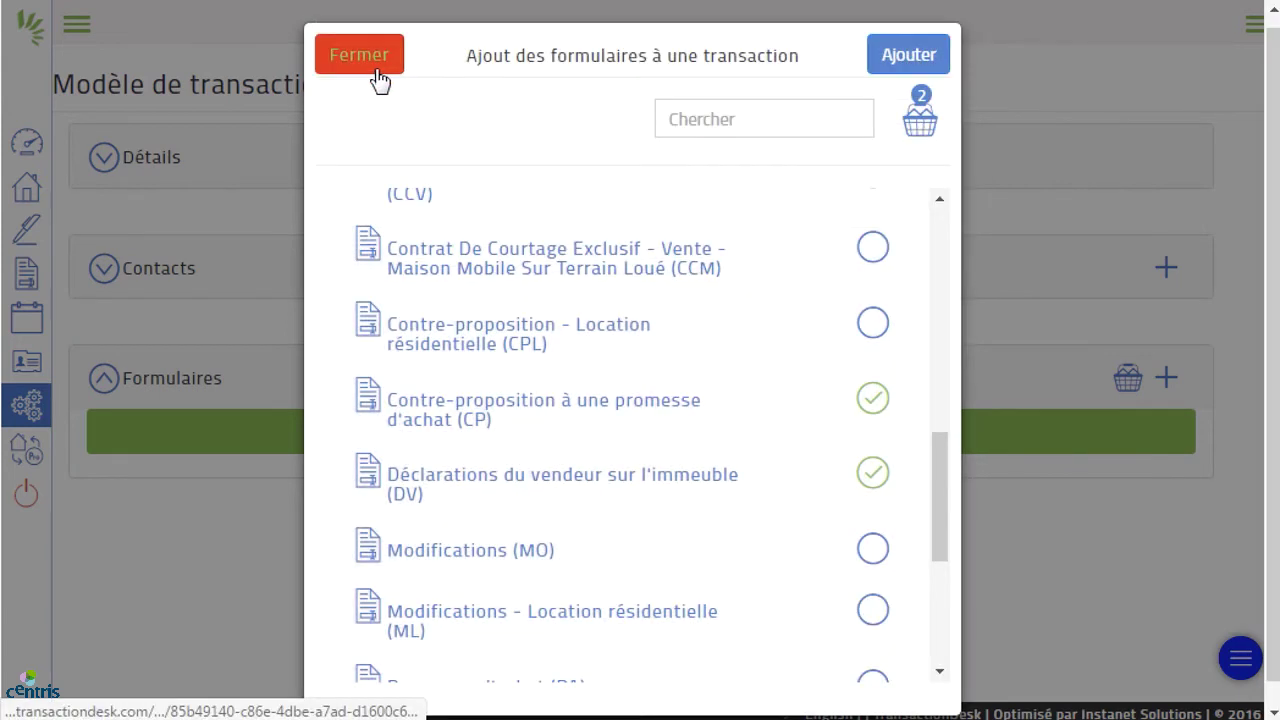
Search the form library for "avis de" and select Avis et suivi de réalisation de conditions - Immeuble (AS)
left_click(764, 117)
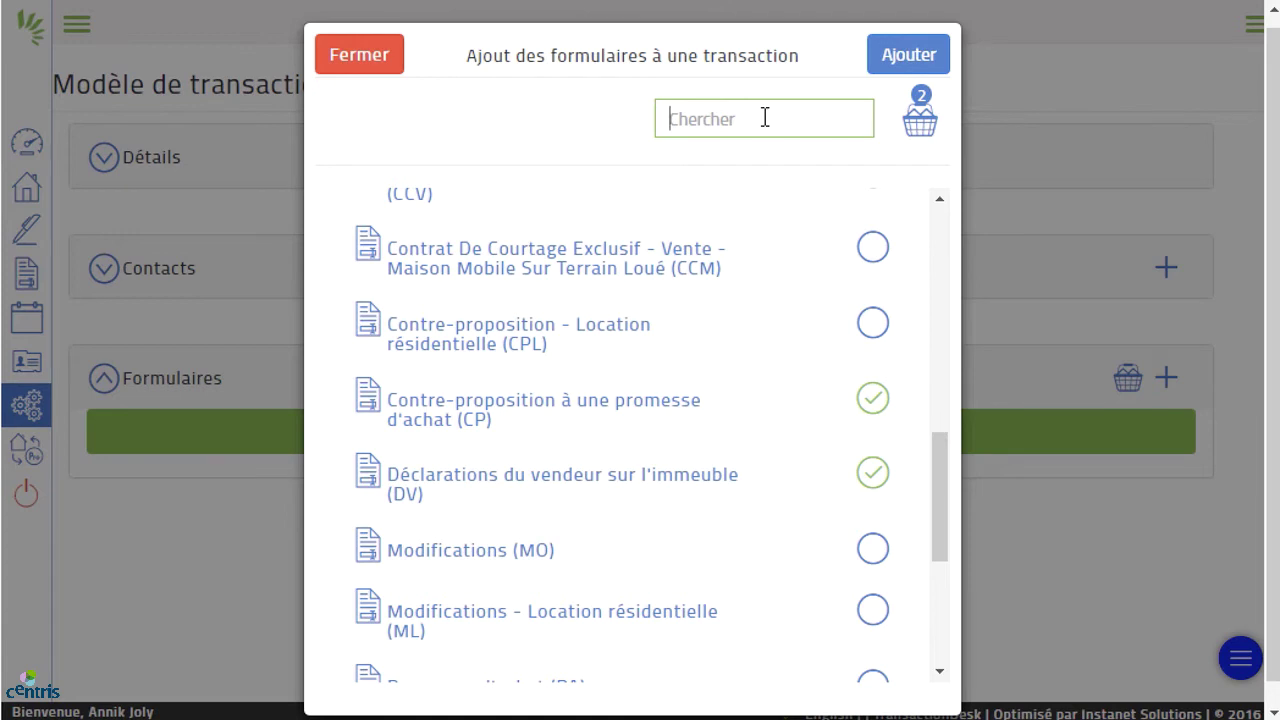
type("avis d")
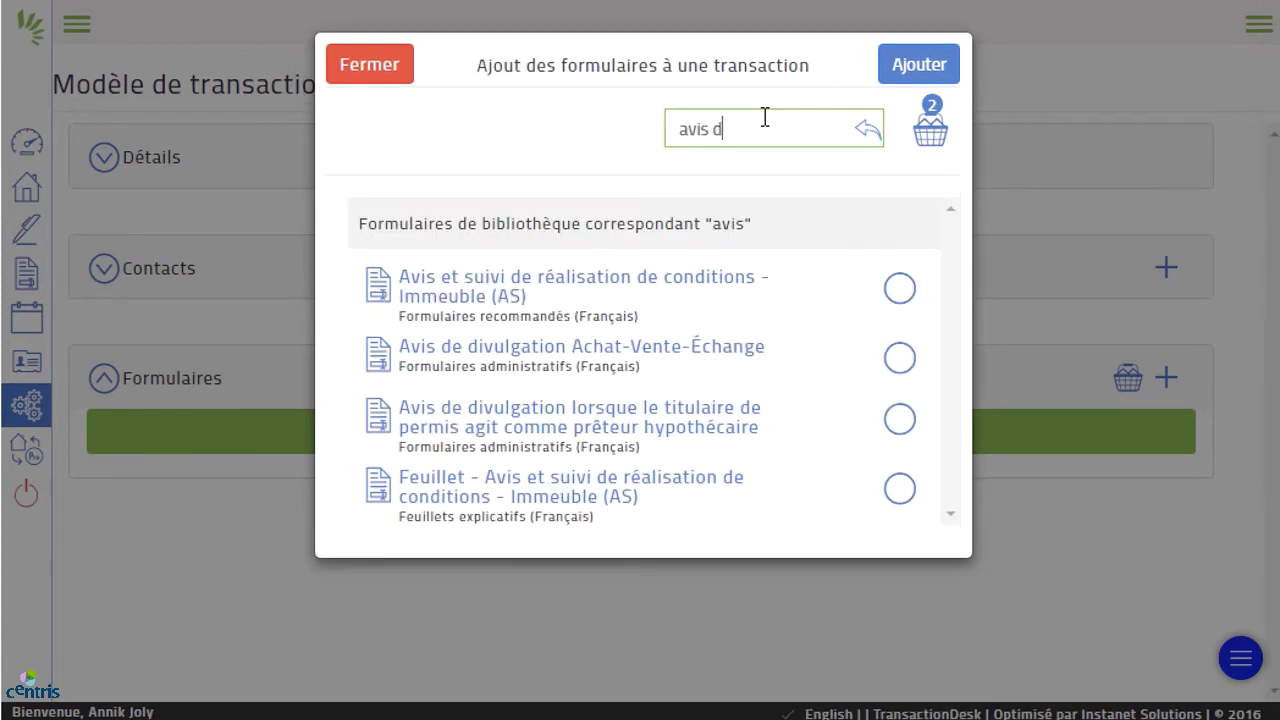
type("e")
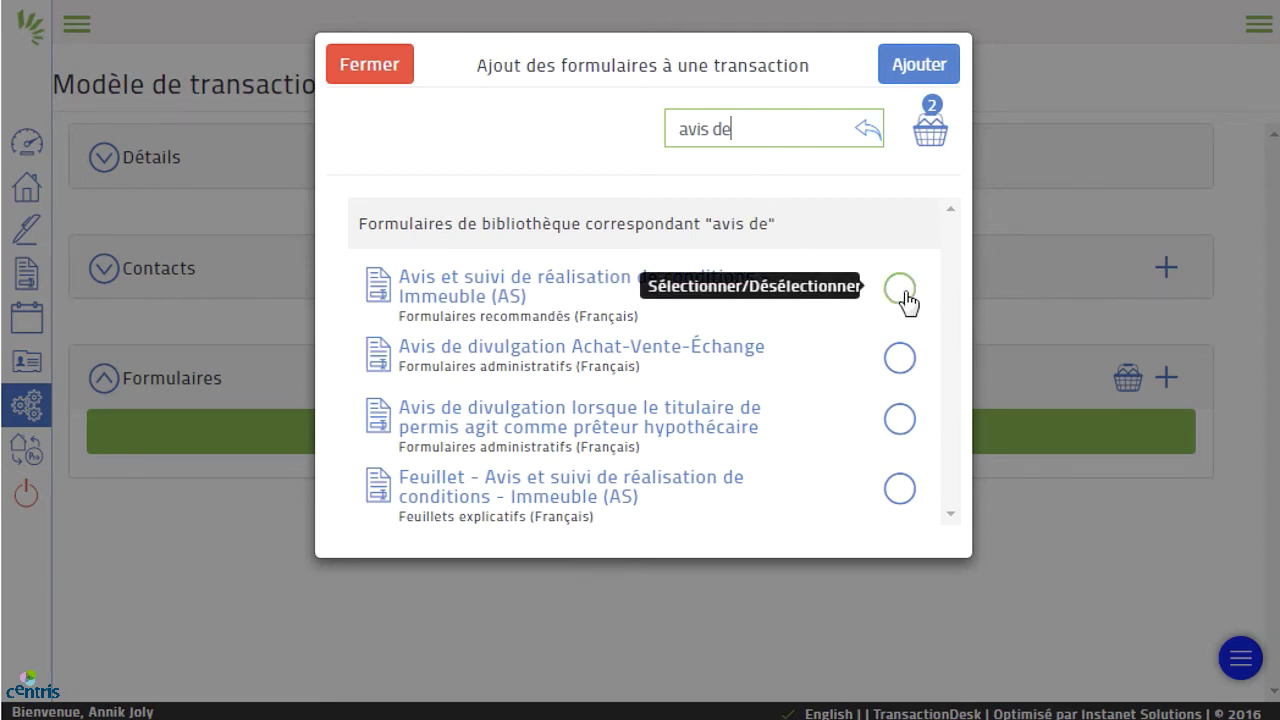
left_click(900, 290)
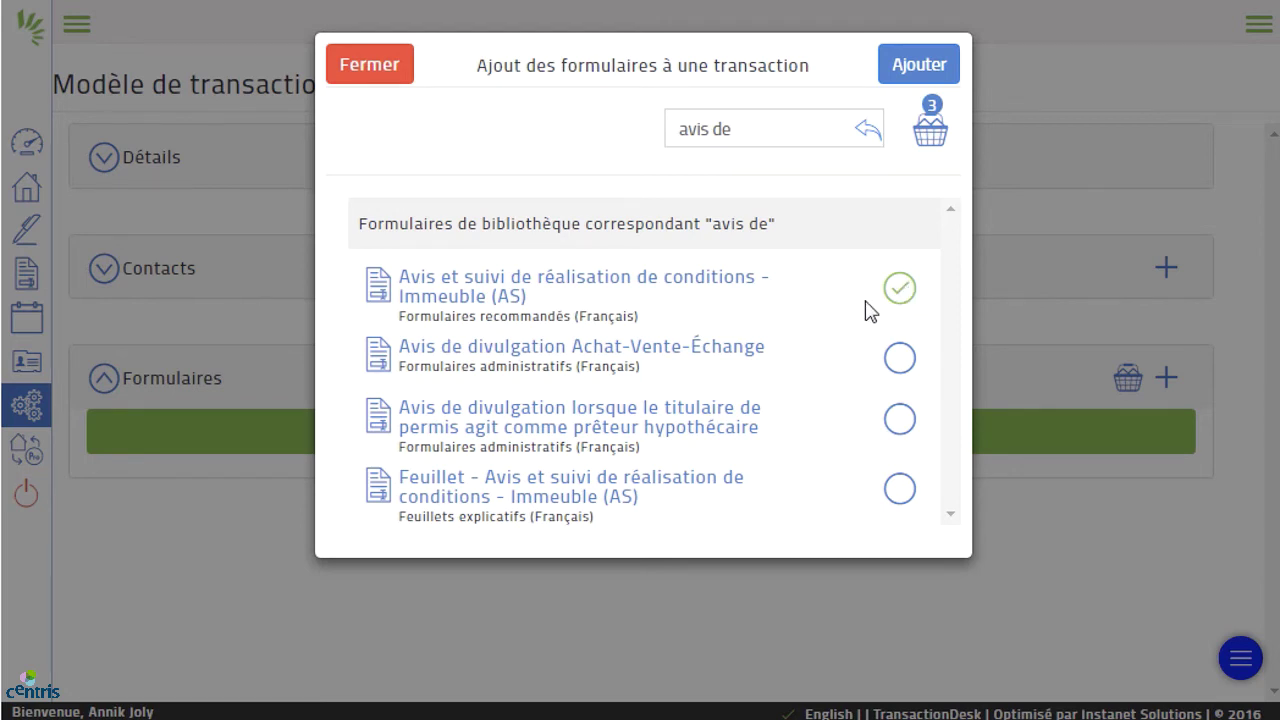
Add the three selected forms to the template and open Contre-proposition à une promesse d'achat (CP) at section P 2.3.4
left_click(938, 72)
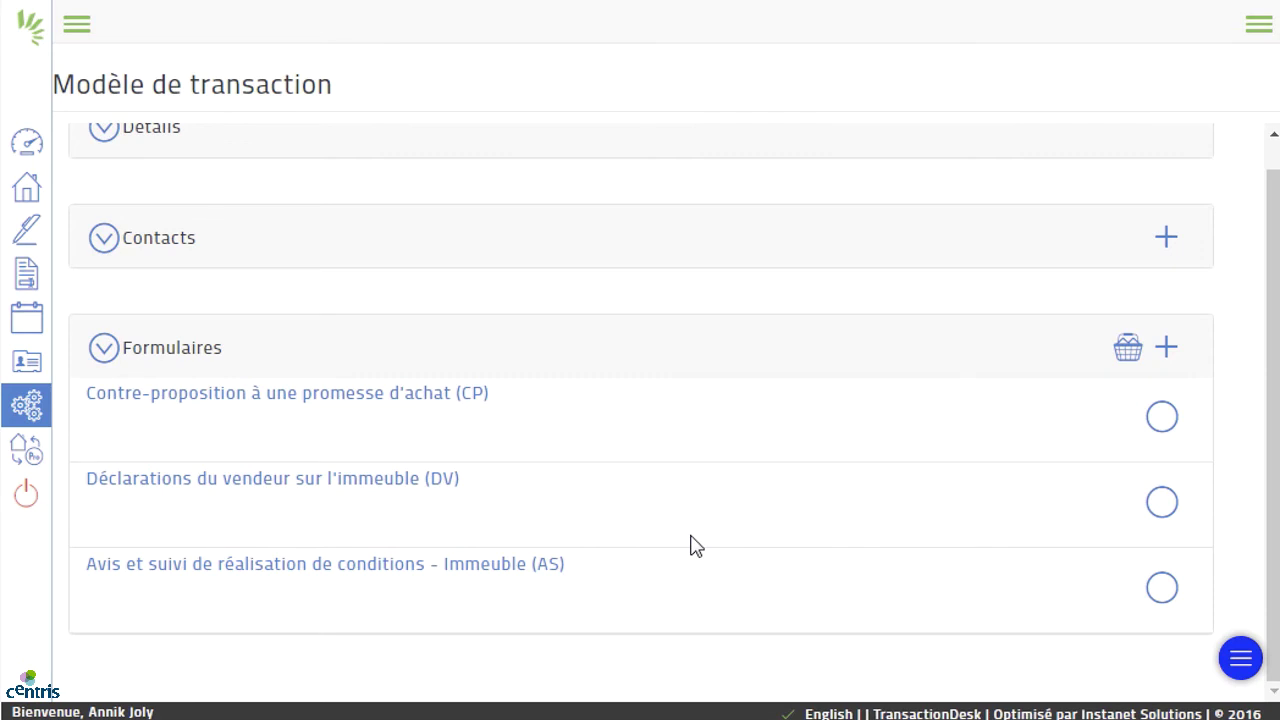
left_click(425, 400)
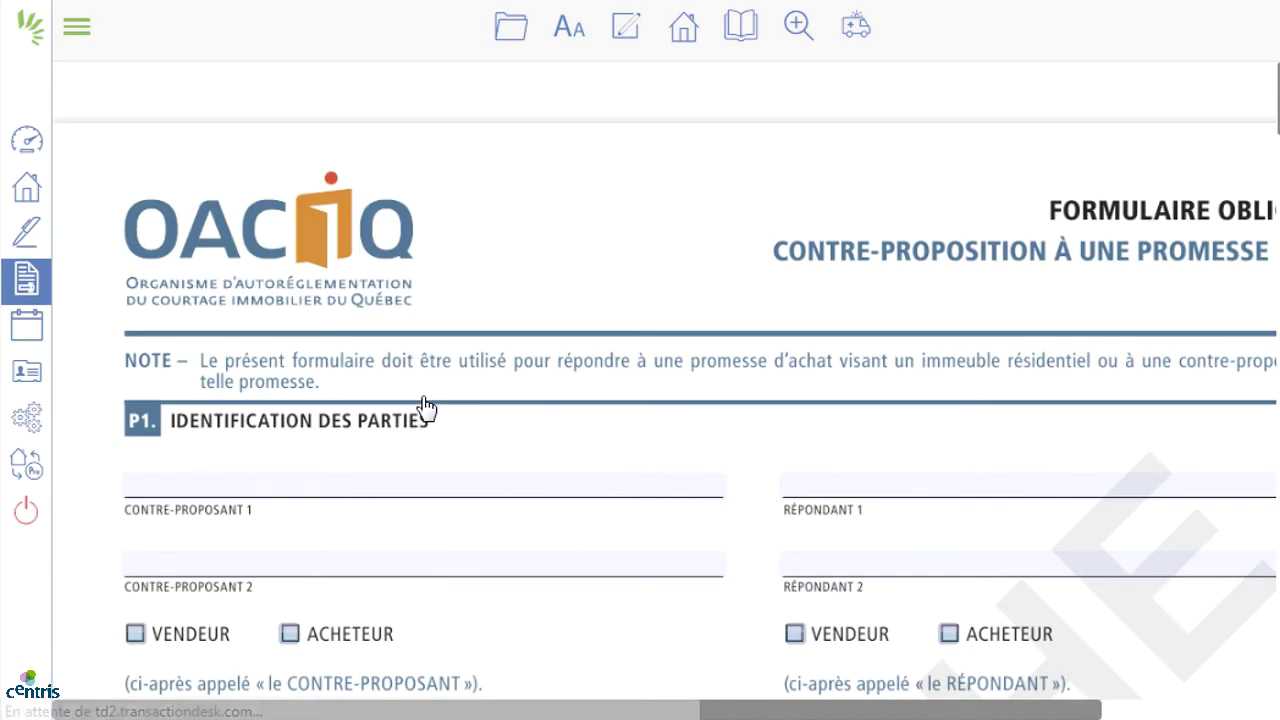
scroll(757, 491, "down", 5)
scroll(757, 491, "down", 6)
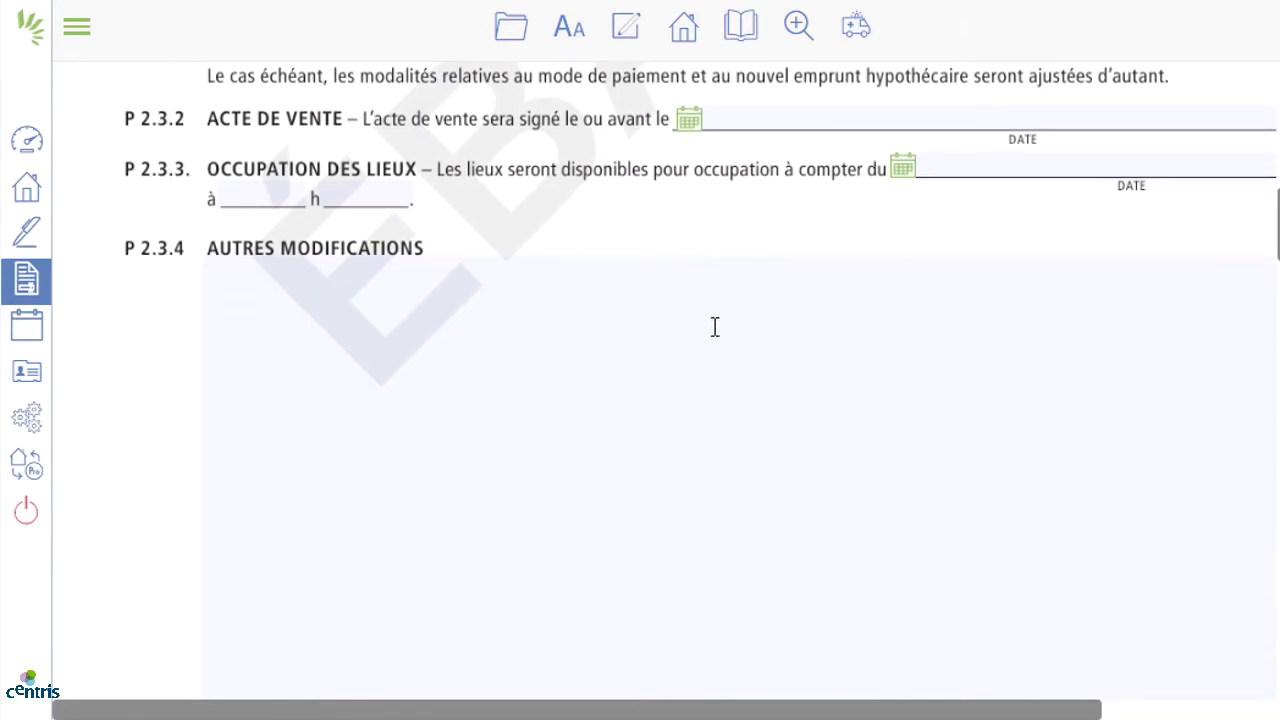
Insert the first French system clause under Contrat de courtage, "Clauses types pour rendre le...", into the P 2.3.4 Autres modifications field
left_click(711, 292)
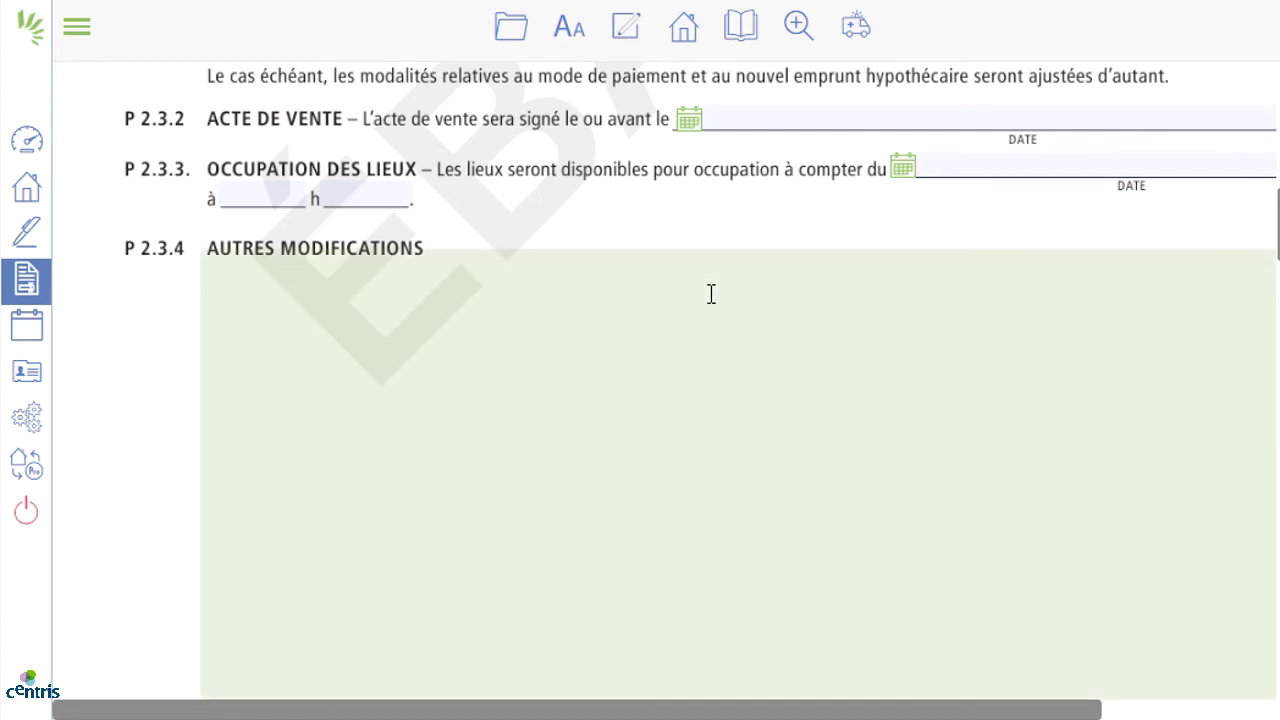
left_click(625, 30)
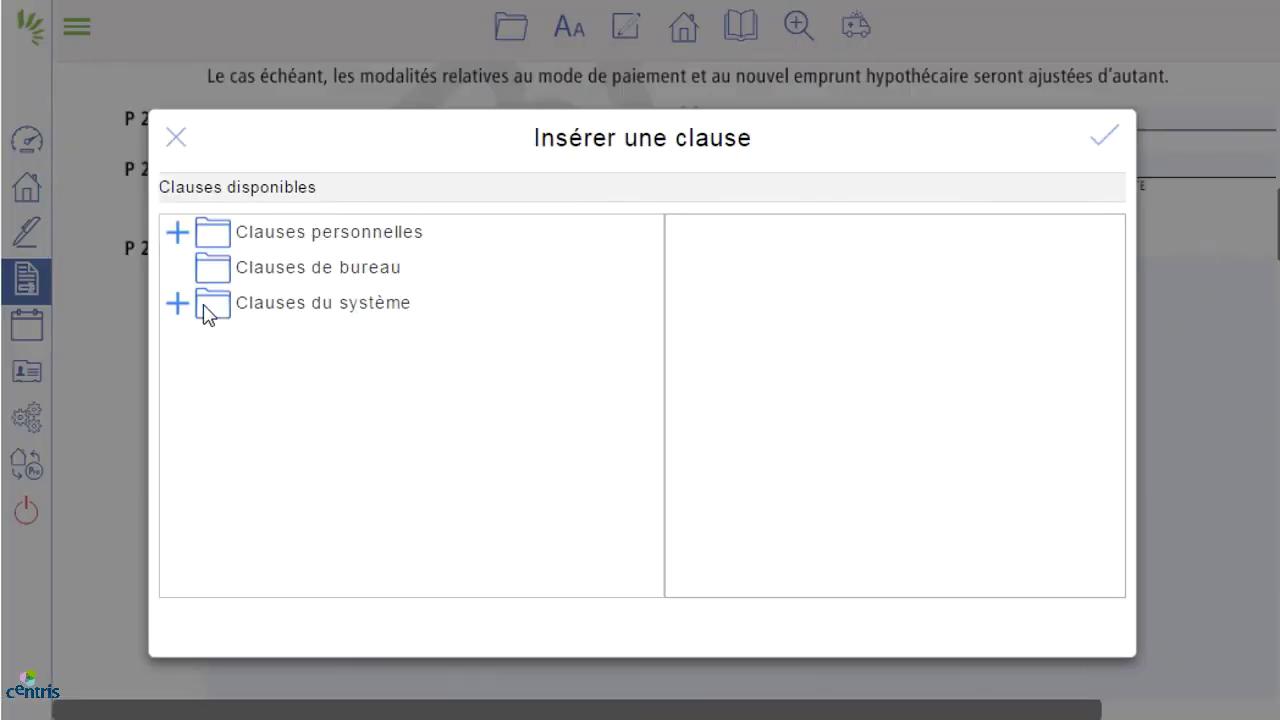
left_click(205, 312)
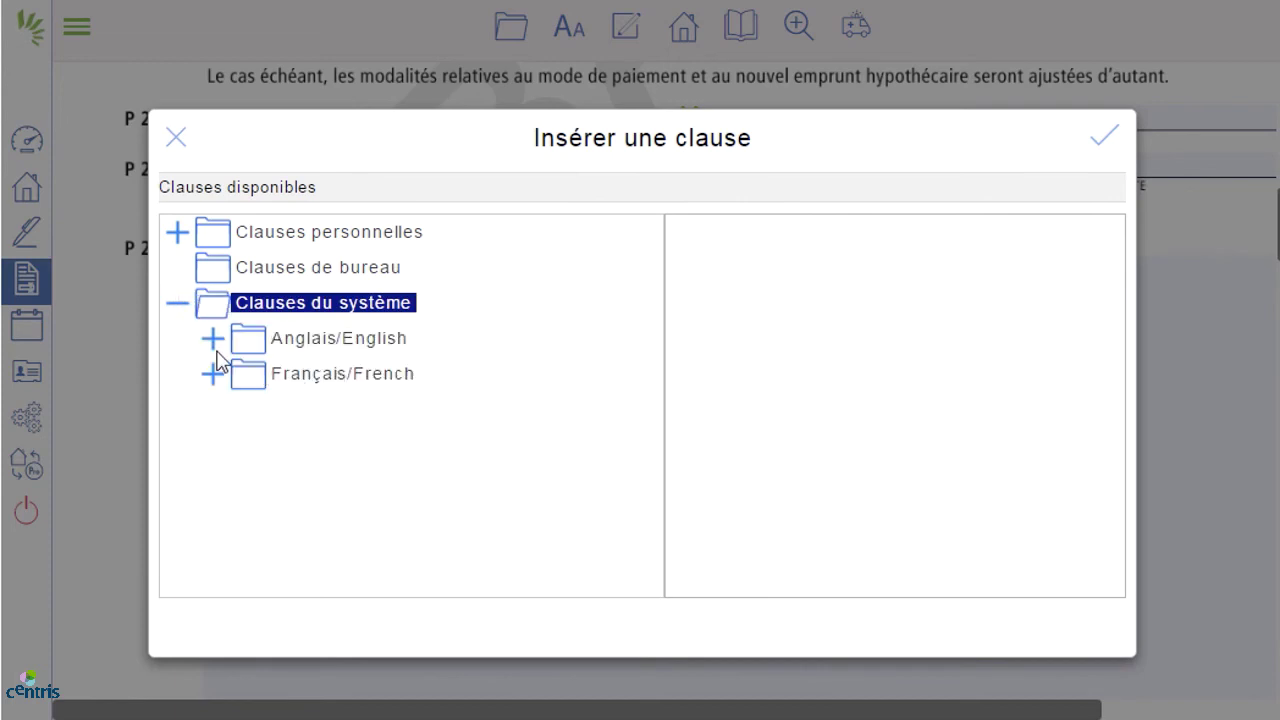
left_click(214, 374)
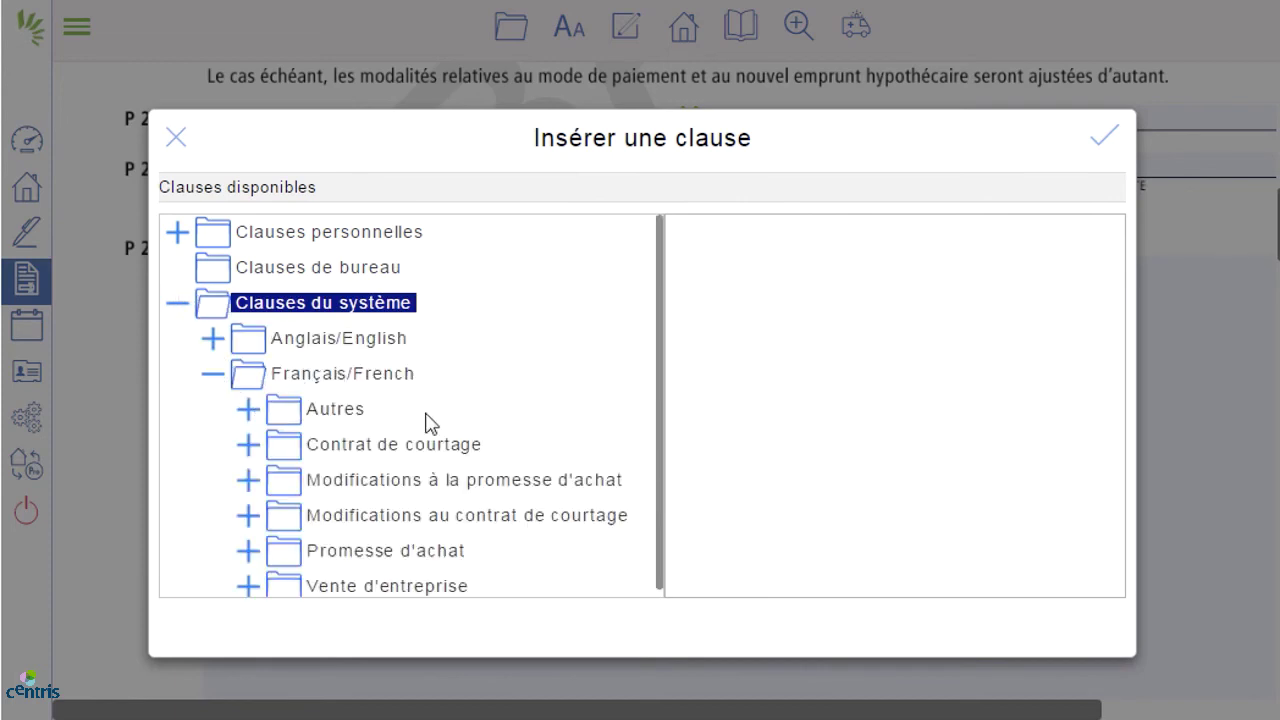
left_click(289, 455)
left_click(255, 445)
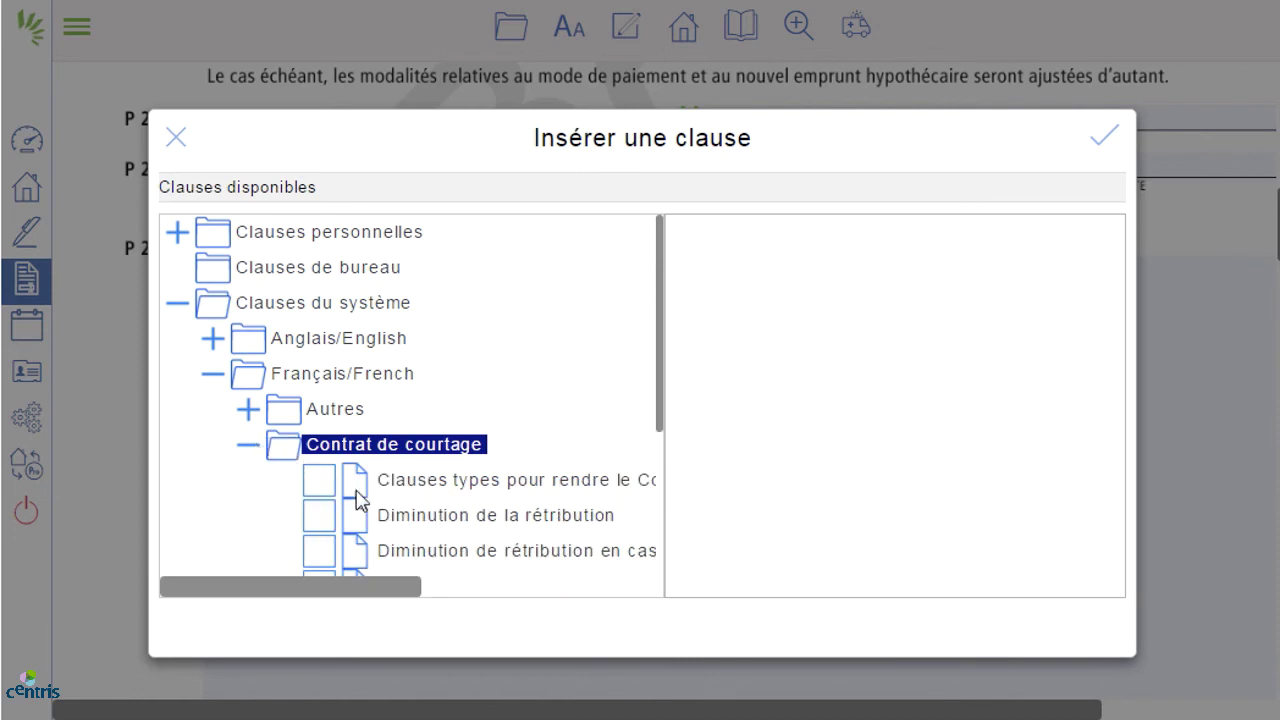
left_click(319, 484)
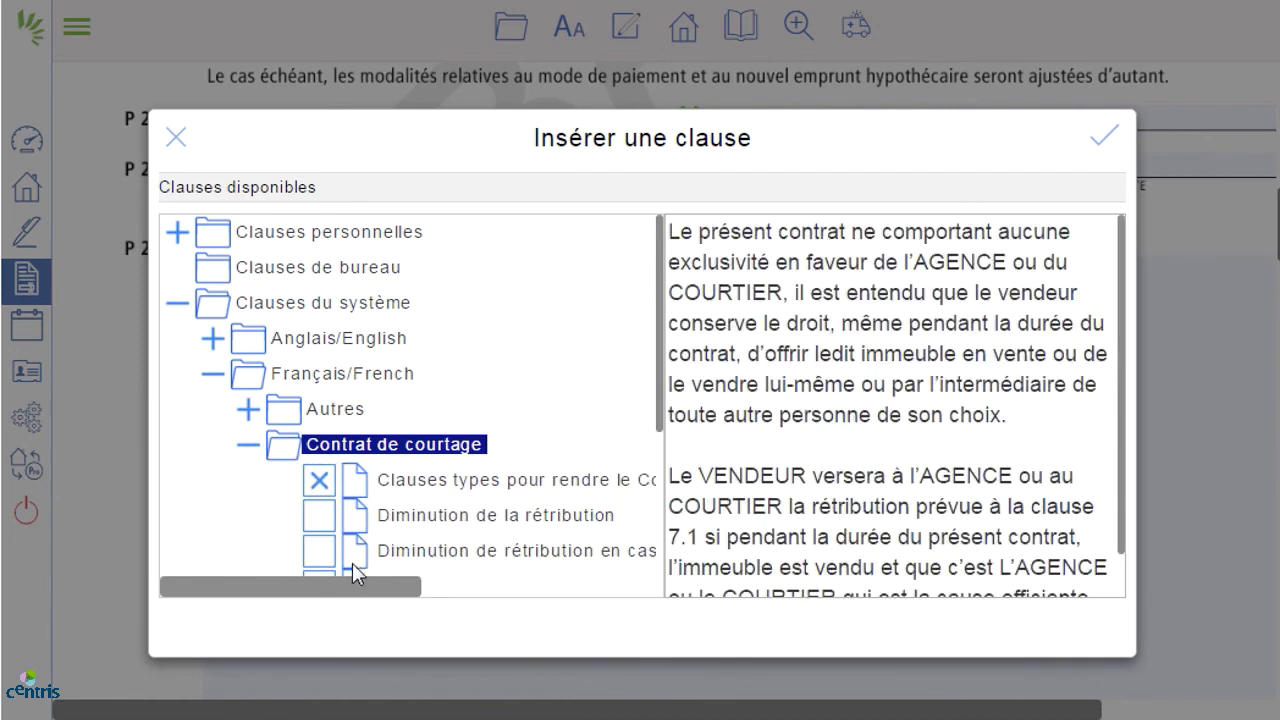
left_click(1108, 142)
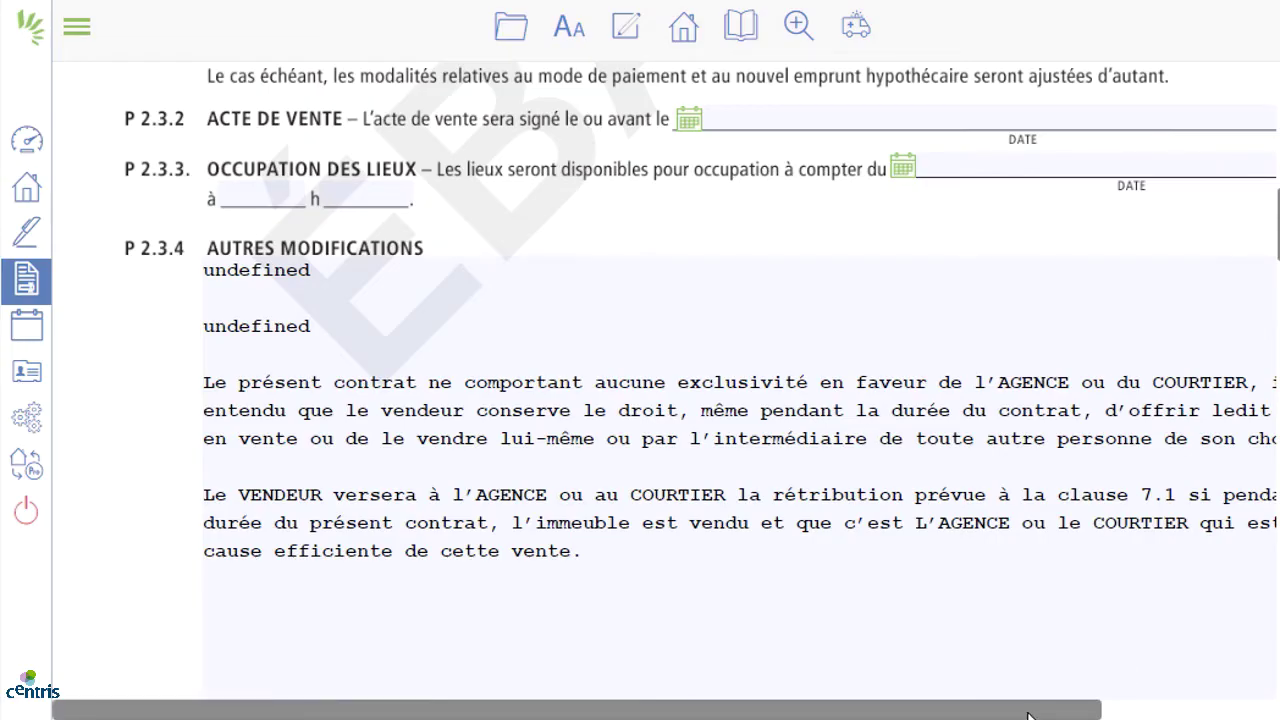
Save the edited form and exit it, returning to the template's expanded Formulaires list
left_click(511, 27)
mouse_move(563, 225)
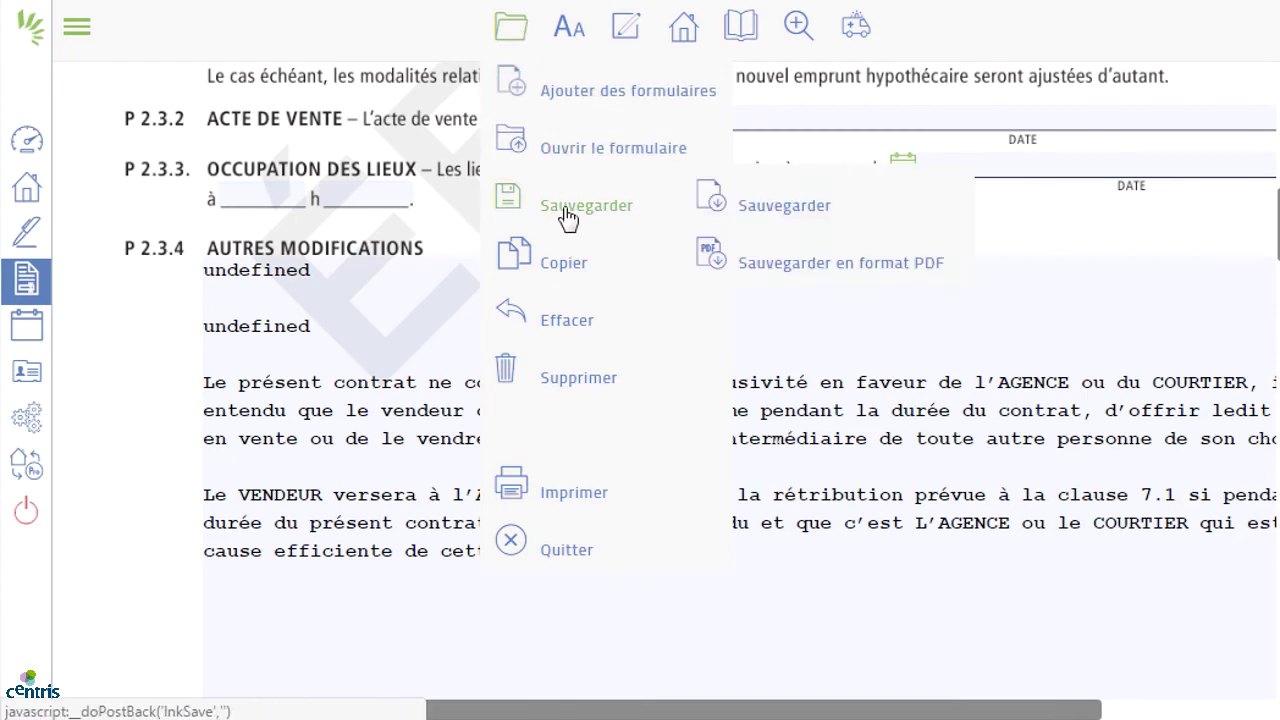
left_click(788, 218)
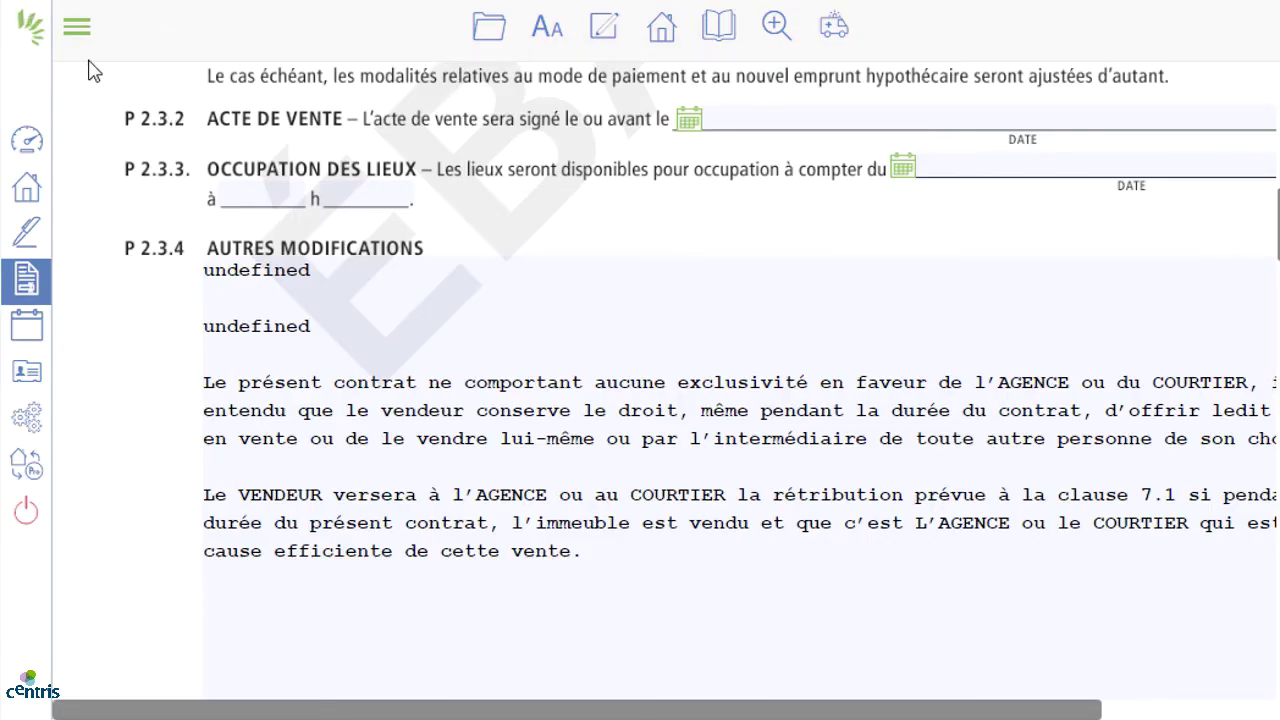
left_click(490, 40)
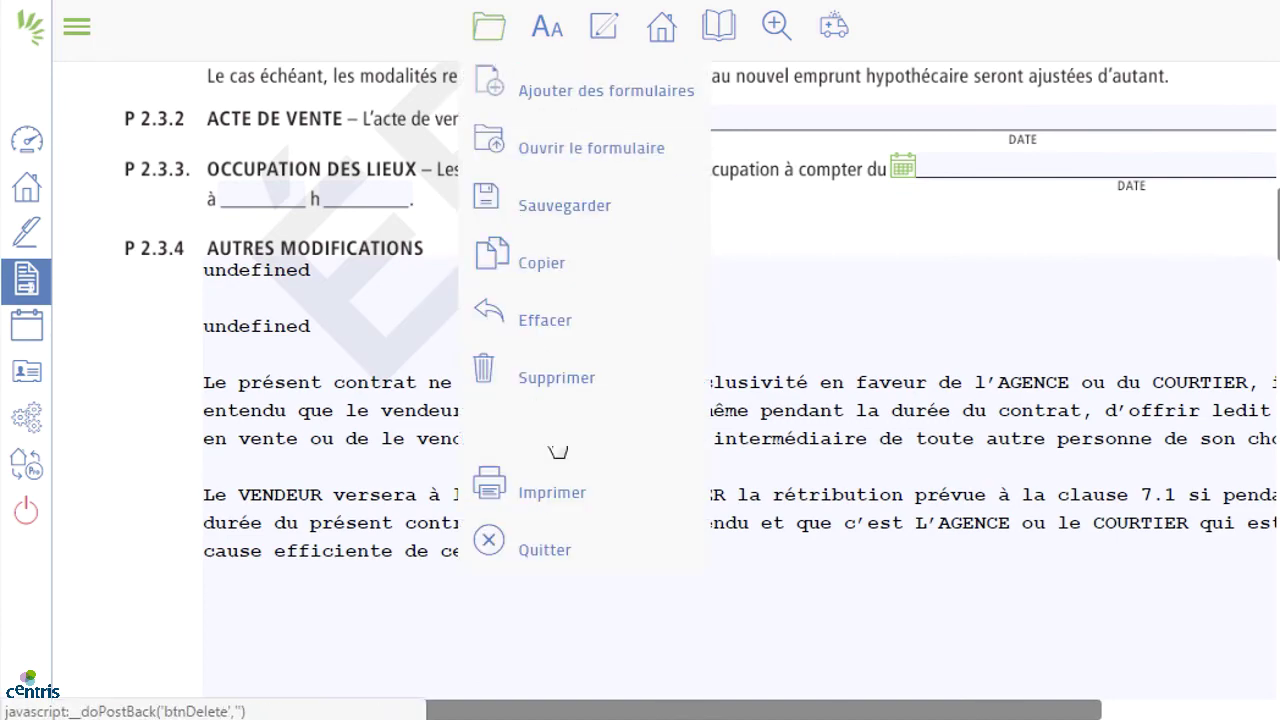
left_click(568, 553)
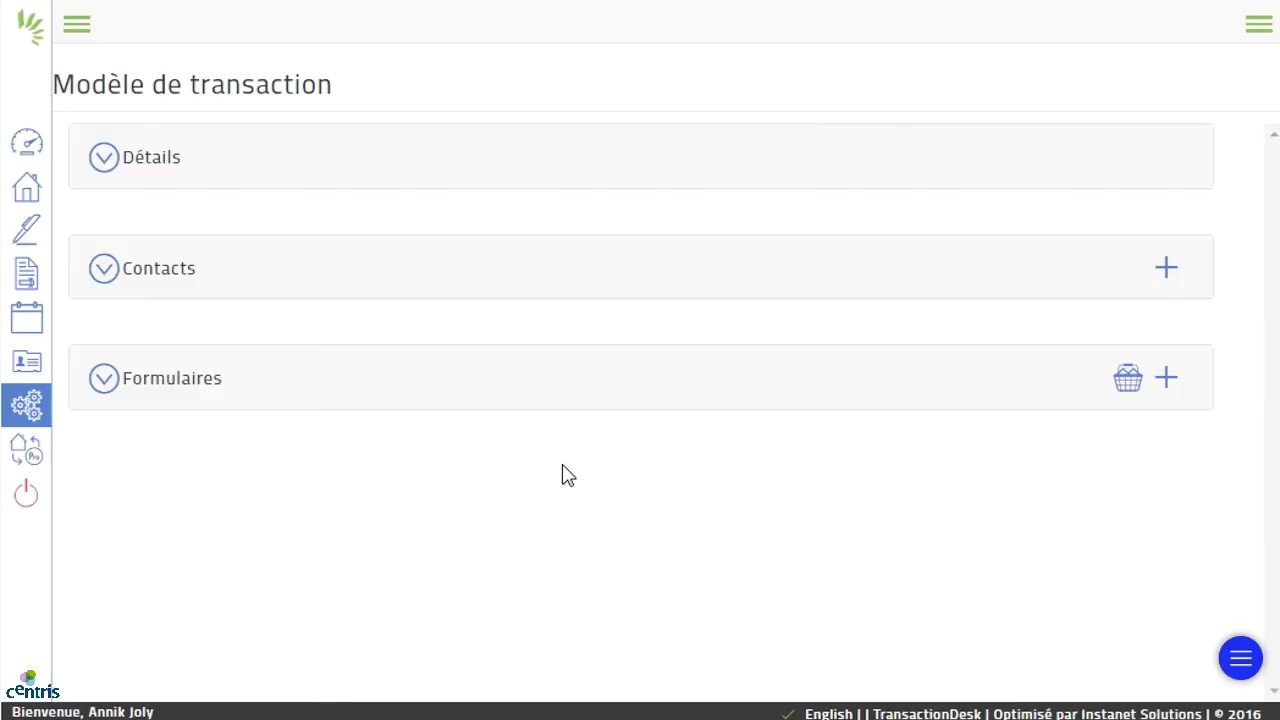
left_click(116, 390)
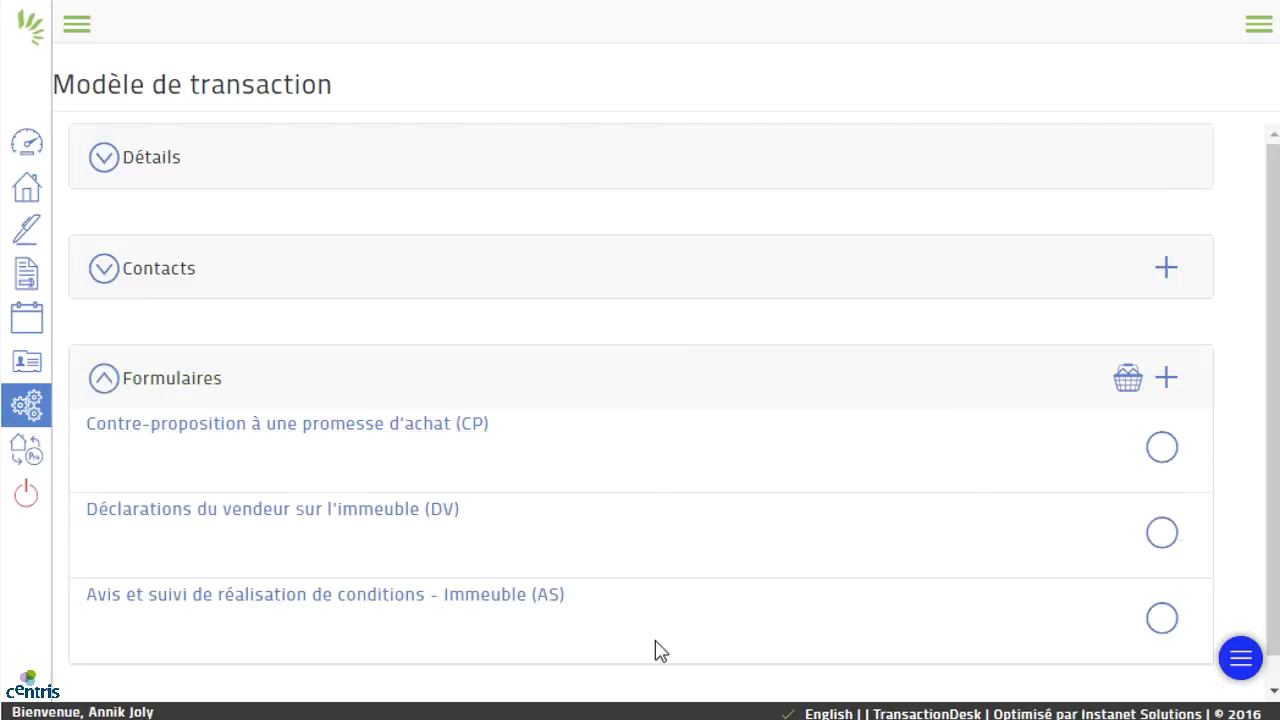